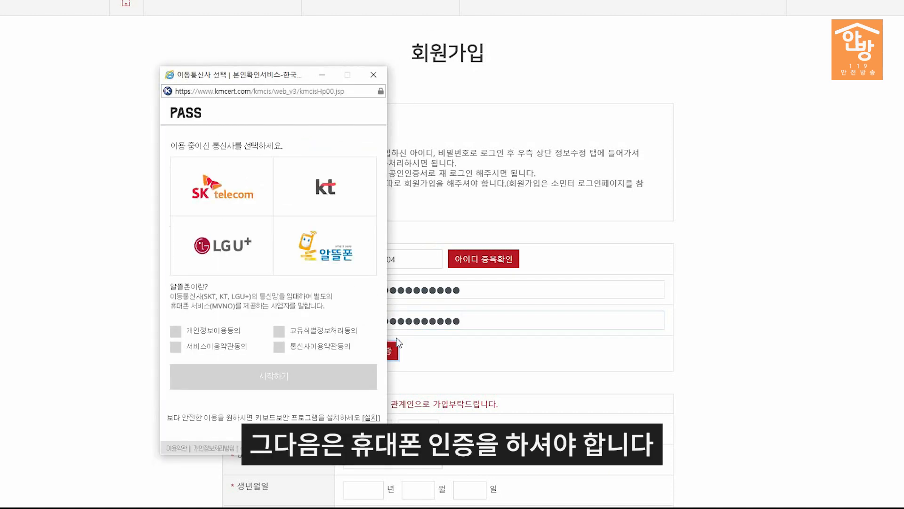
Step: In PASS, choose SK telecom with text-message verification and enter the phone number and security digits
{"action": "left_click", "coordinate": [175, 330]}
{"action": "left_click", "coordinate": [274, 376]}
{"action": "left_click", "coordinate": [344, 145]}
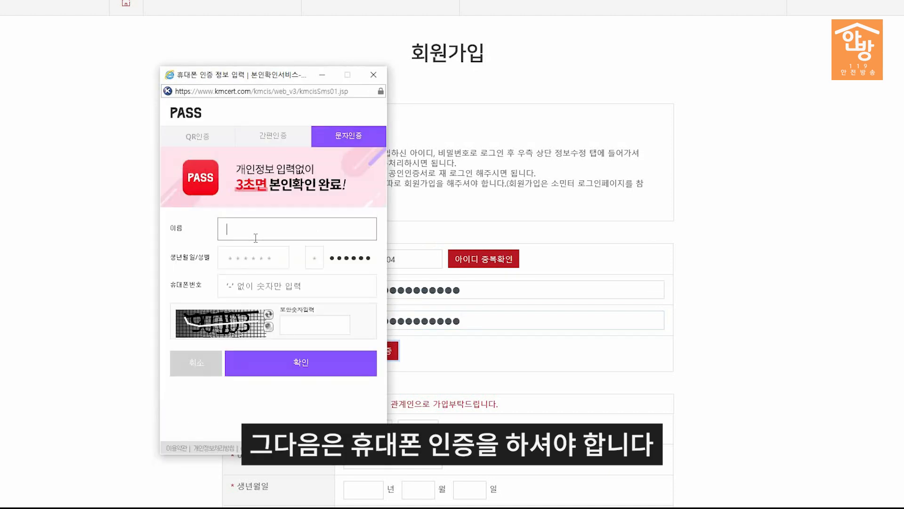
{"action": "key", "text": "Tab"}
{"action": "type", "text": "01000000000"}
{"action": "left_click", "coordinate": [312, 324]}
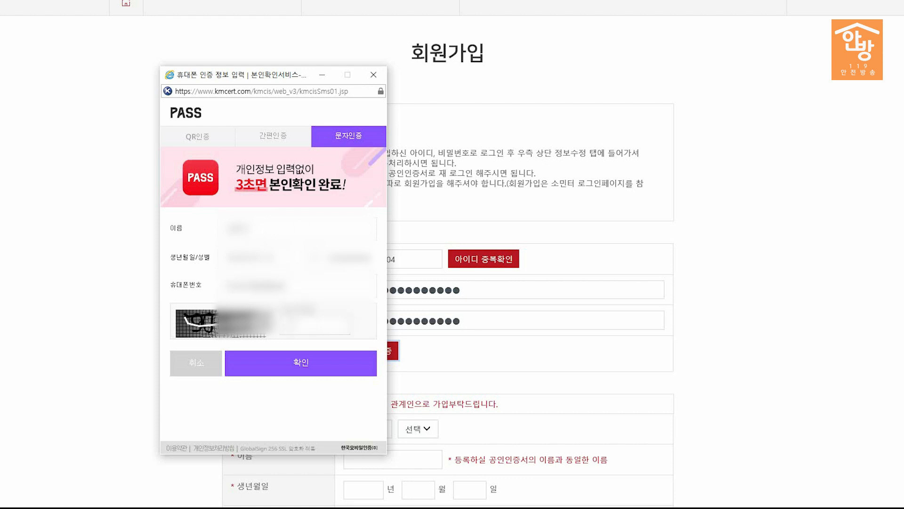
{"action": "type", "text": "900000"}
Step: Request the SMS code, enter the received code and confirm the verification
{"action": "left_click", "coordinate": [308, 363]}
{"action": "left_click", "coordinate": [470, 286]}
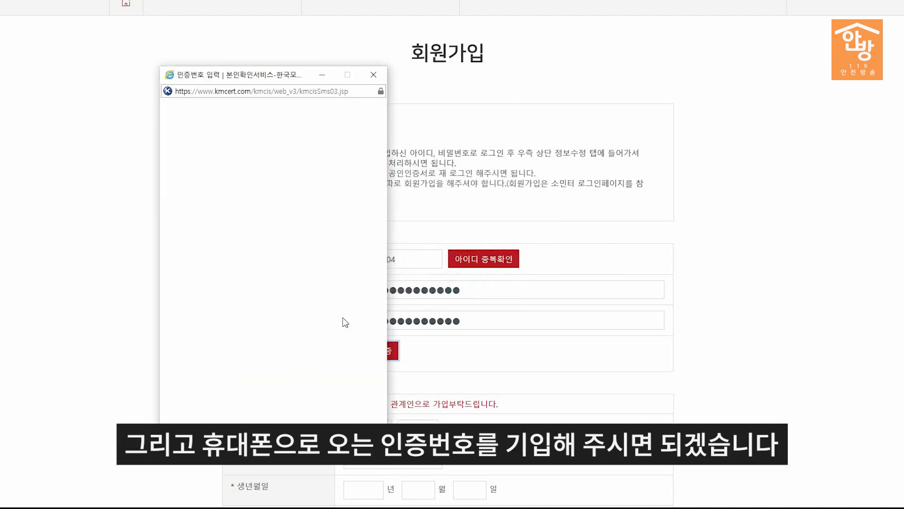
{"action": "left_click", "coordinate": [284, 259]}
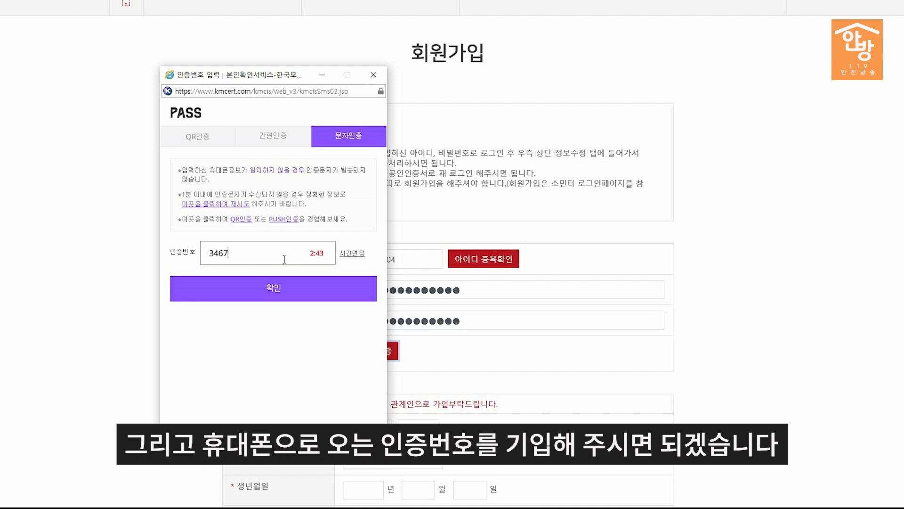
{"action": "left_click", "coordinate": [283, 282]}
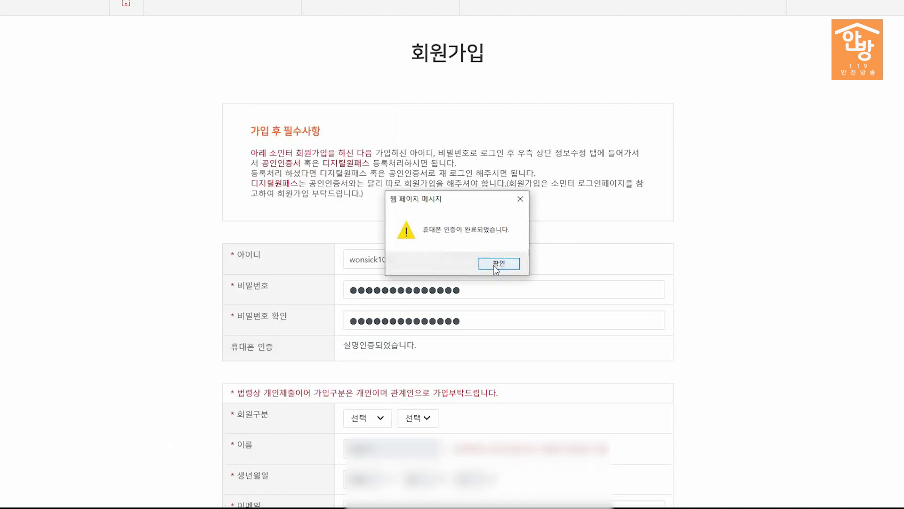
{"action": "left_click", "coordinate": [498, 263]}
{"action": "scroll", "coordinate": [513, 315], "scroll_direction": "down", "scroll_amount": 3}
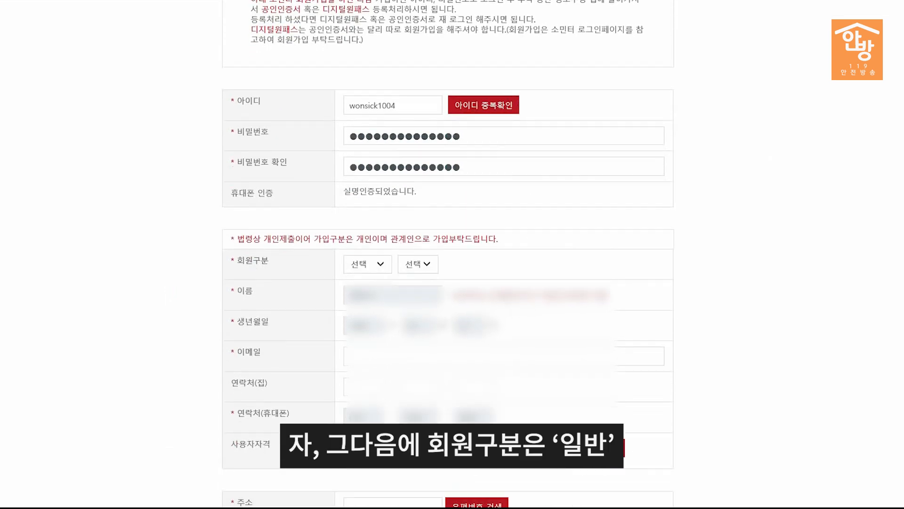
Step: Set the member category to 일반 with subtype 관계인
{"action": "left_click", "coordinate": [388, 267]}
{"action": "left_click", "coordinate": [373, 273]}
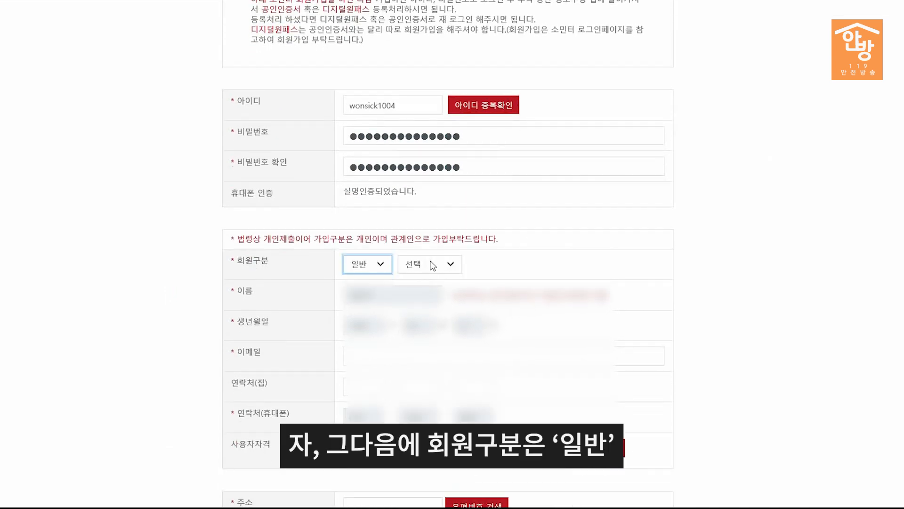
{"action": "left_click", "coordinate": [424, 265]}
{"action": "left_click", "coordinate": [424, 275]}
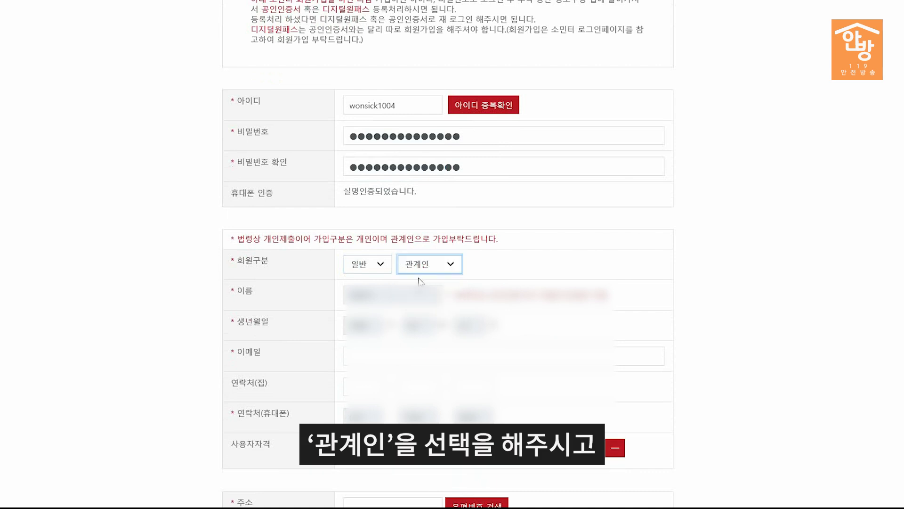
{"action": "scroll", "coordinate": [448, 254], "scroll_direction": "down", "scroll_amount": 2}
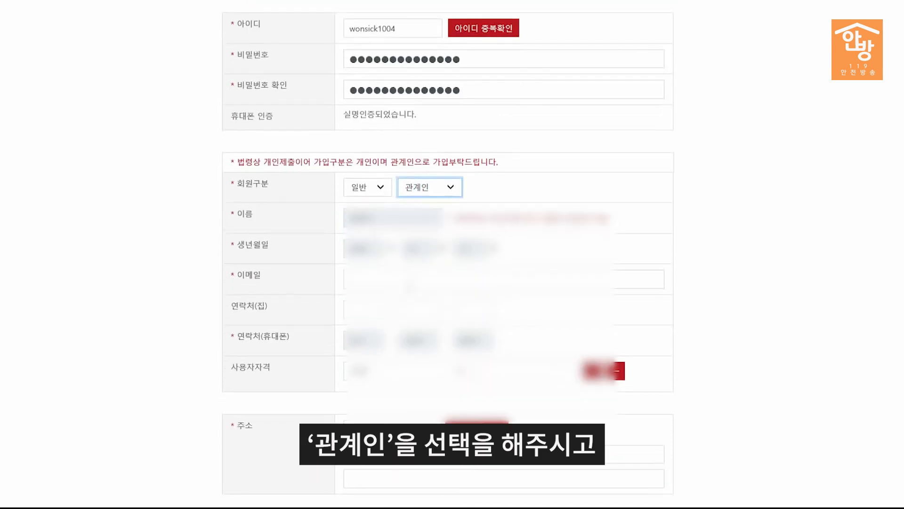
Step: Enter the applicant's e-mail address, leaving the qualification list unselected
{"action": "left_click", "coordinate": [410, 283]}
{"action": "left_click", "coordinate": [415, 431]}
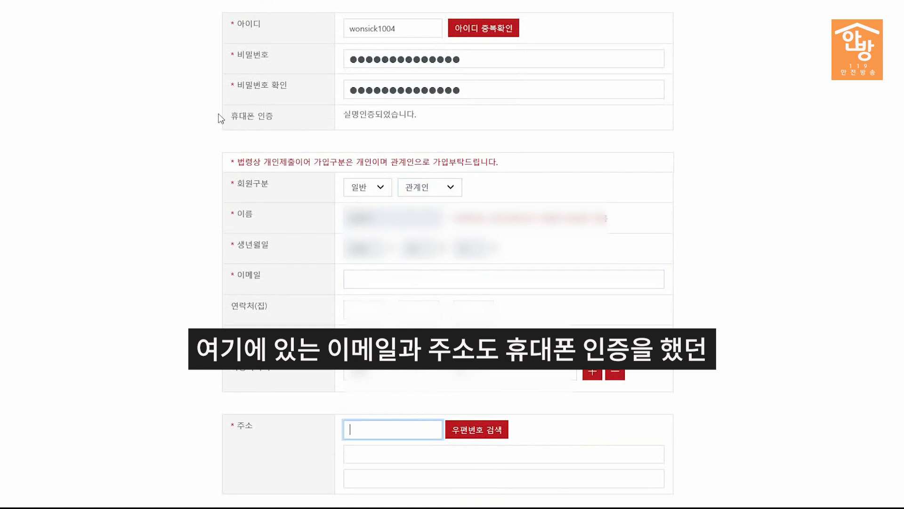
{"action": "left_click", "coordinate": [353, 280]}
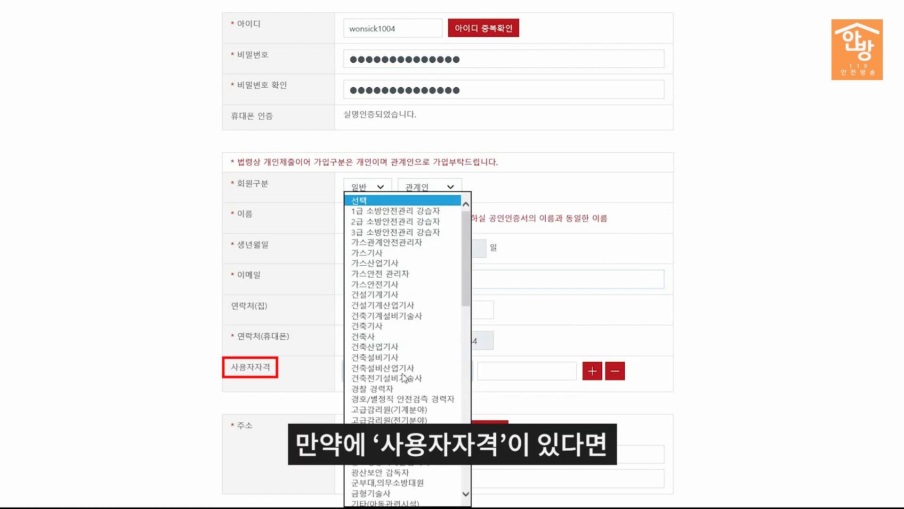
{"action": "scroll", "coordinate": [413, 348], "scroll_direction": "down", "scroll_amount": 5}
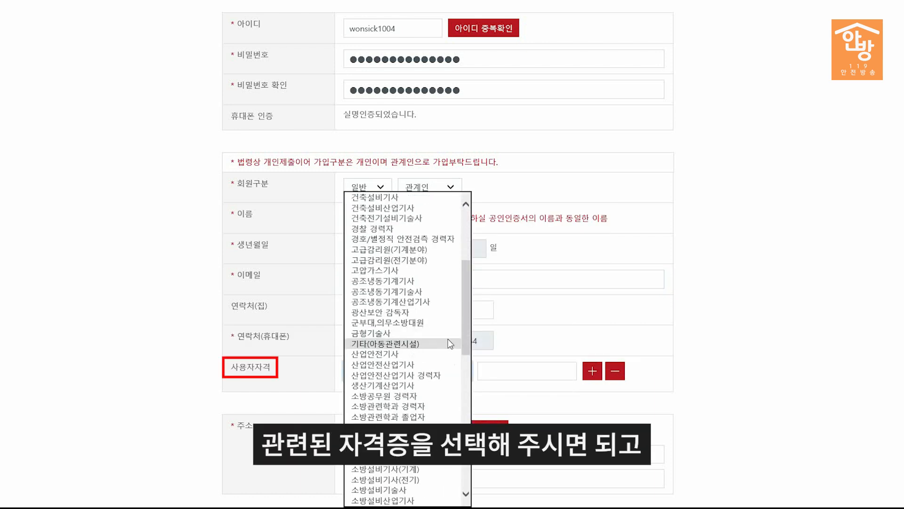
{"action": "left_click", "coordinate": [523, 404]}
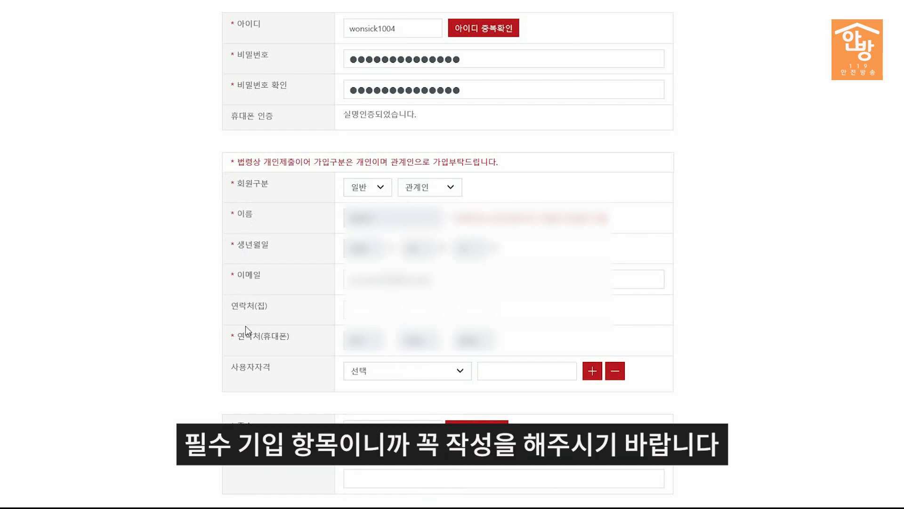
Step: Fill in the home address through the 우편번호 검색 lookup
{"action": "scroll", "coordinate": [385, 386], "scroll_direction": "down", "scroll_amount": 2}
{"action": "left_click", "coordinate": [477, 353]}
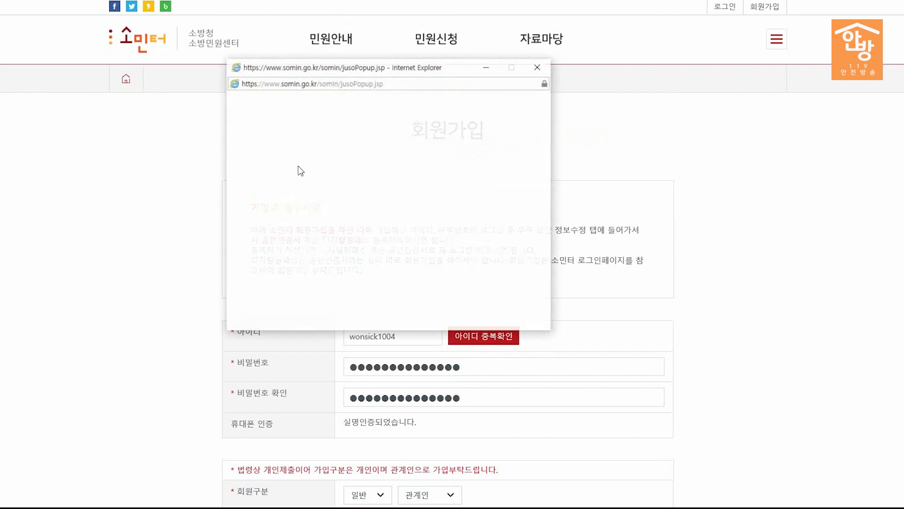
{"action": "type", "text": "가ㅇ원도"}
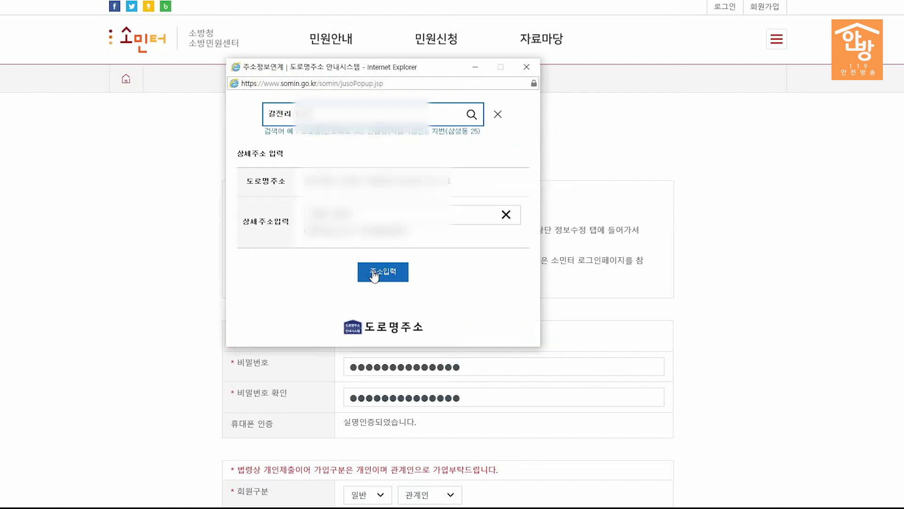
{"action": "left_click", "coordinate": [373, 275]}
Step: Agree to the privacy data collection and submit the 회원가입 registration
{"action": "scroll", "coordinate": [760, 196], "scroll_direction": "down", "scroll_amount": 10}
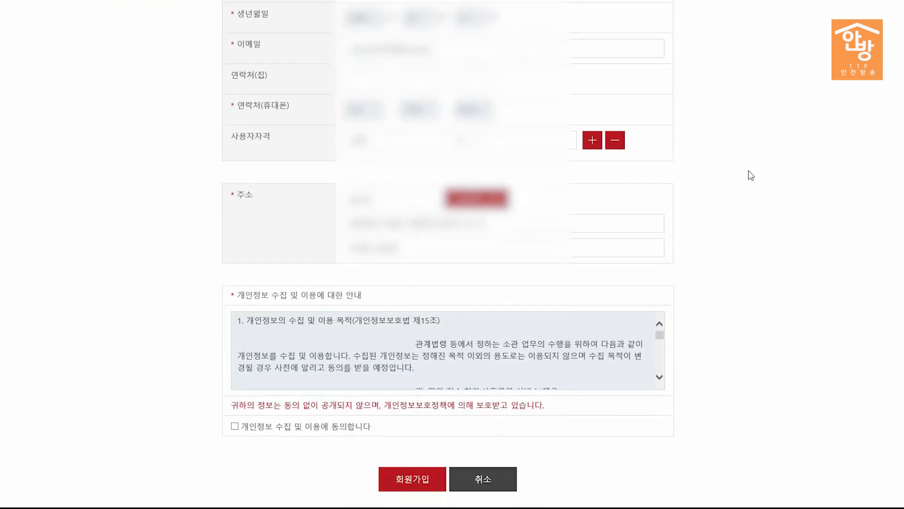
{"action": "left_click", "coordinate": [240, 349]}
{"action": "left_click", "coordinate": [401, 401]}
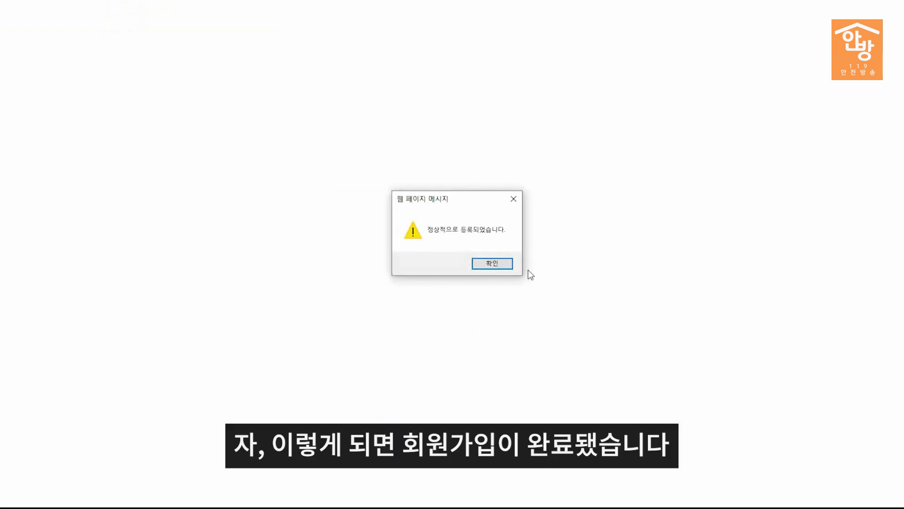
Step: Acknowledge the registration alert and log in with the new account's ID and password
{"action": "left_click", "coordinate": [504, 269]}
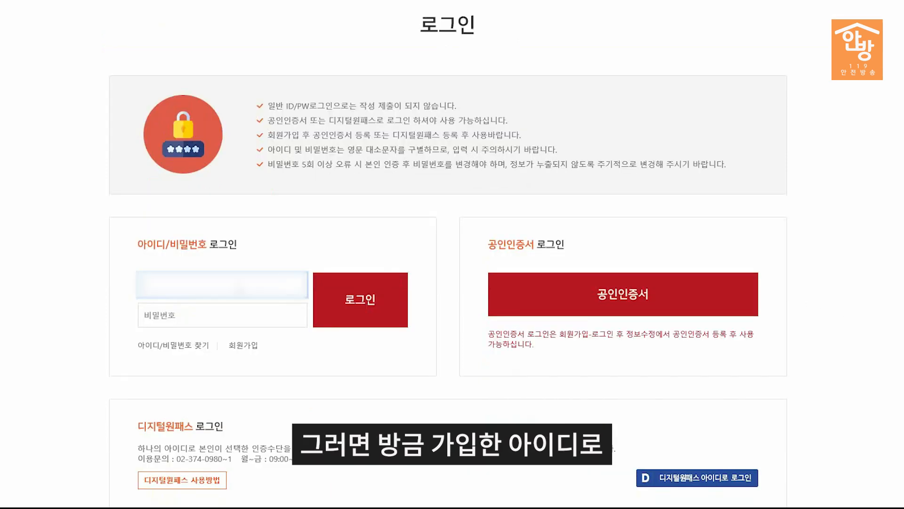
{"action": "type", "text": "******"}
{"action": "key", "text": "Tab"}
{"action": "type", "text": "●●●●●●●●●●"}
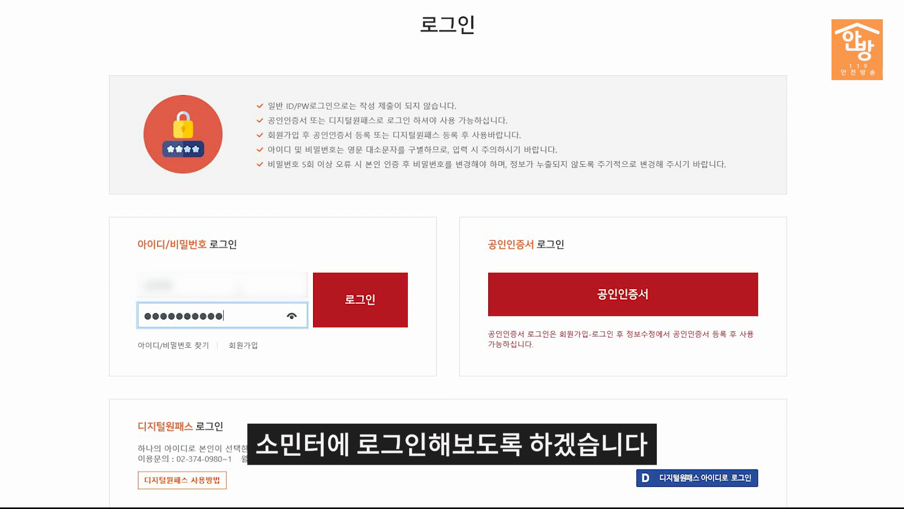
{"action": "key", "text": "Return"}
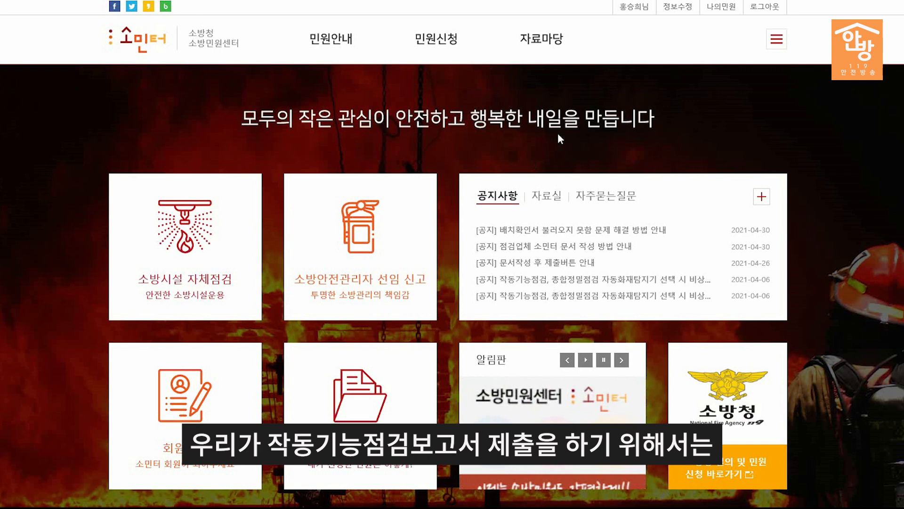
Step: From 민원신청 › 민원작성, choose the 소방시설등 작동기능점검 실시결과 보고서 form
{"action": "mouse_move", "coordinate": [440, 45]}
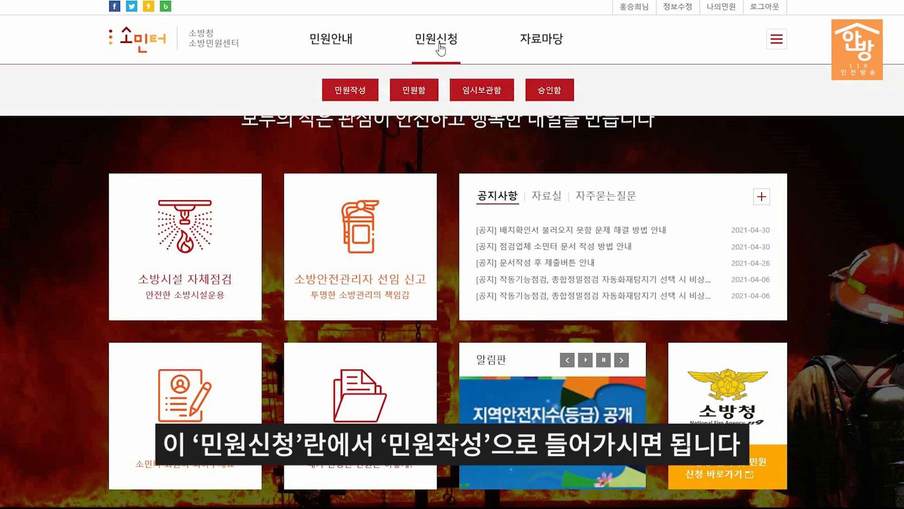
{"action": "left_click", "coordinate": [339, 98]}
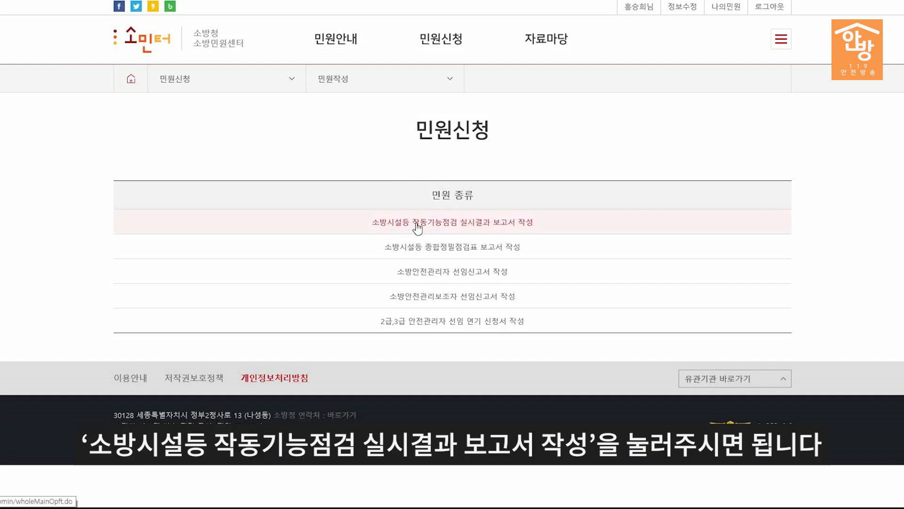
{"action": "left_click", "coordinate": [522, 224]}
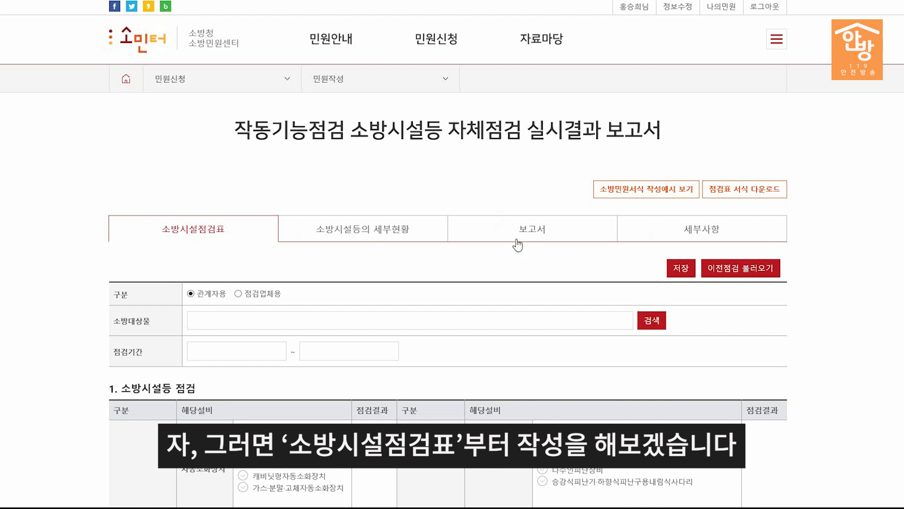
Step: Look up the inspected building by road-name address in 경북 예천군
{"action": "scroll", "coordinate": [219, 236], "scroll_direction": "down", "scroll_amount": 2}
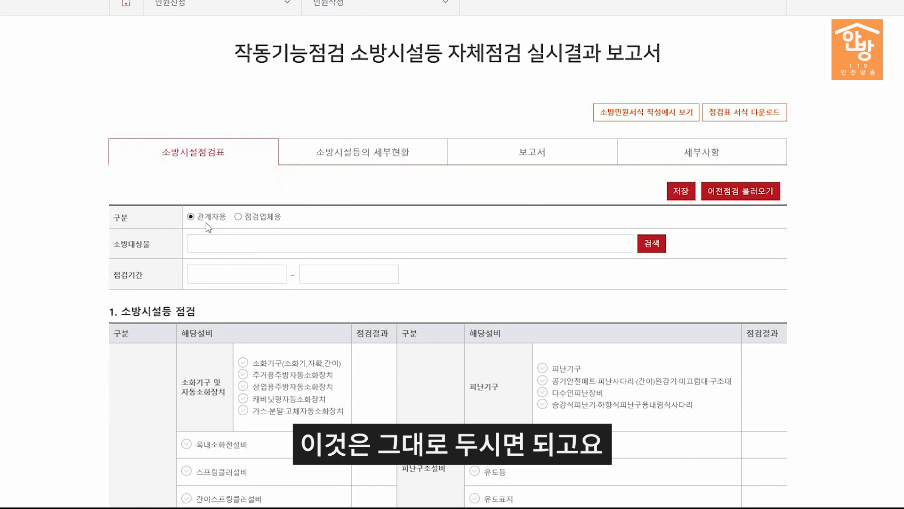
{"action": "left_click", "coordinate": [651, 247]}
{"action": "left_click", "coordinate": [213, 85]}
{"action": "left_click", "coordinate": [203, 91]}
{"action": "left_click", "coordinate": [254, 81]}
{"action": "left_click", "coordinate": [250, 122]}
{"action": "left_click", "coordinate": [289, 81]}
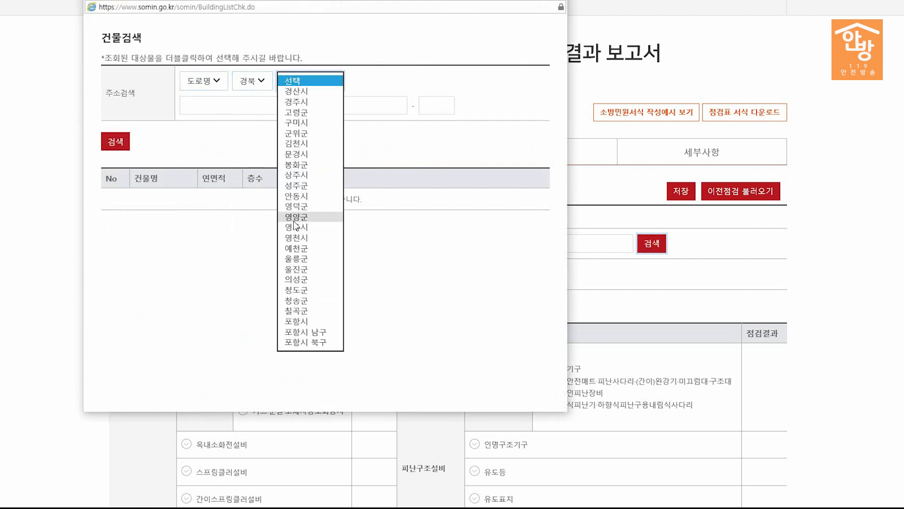
{"action": "left_click", "coordinate": [296, 248]}
Step: Search road 양ㄱ로 number 61-12 and select 예천소방서 가동 as the inspected building
{"action": "left_click", "coordinate": [256, 104]}
{"action": "type", "text": "양ㄱ"}
{"action": "type", "text": "로"}
{"action": "left_click", "coordinate": [369, 105]}
{"action": "type", "text": "61"}
{"action": "key", "text": "Tab"}
{"action": "type", "text": "12"}
{"action": "left_click", "coordinate": [115, 141]}
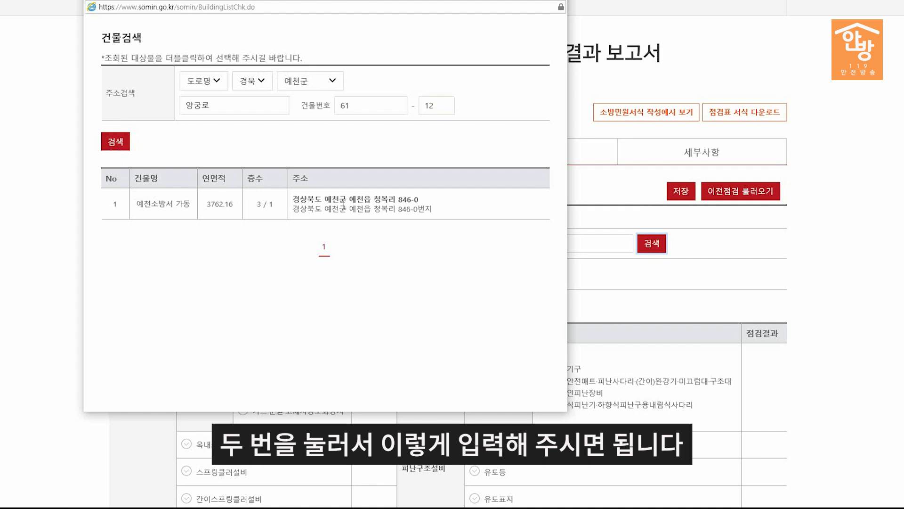
{"action": "double_click", "coordinate": [344, 206]}
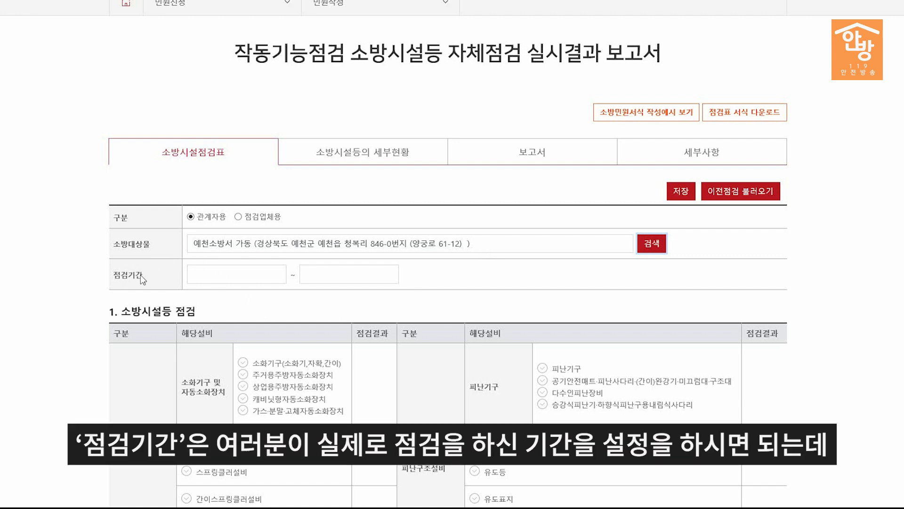
Step: Pick July 1, 2021 as both the 점검기간 start and end dates
{"action": "left_click", "coordinate": [217, 280]}
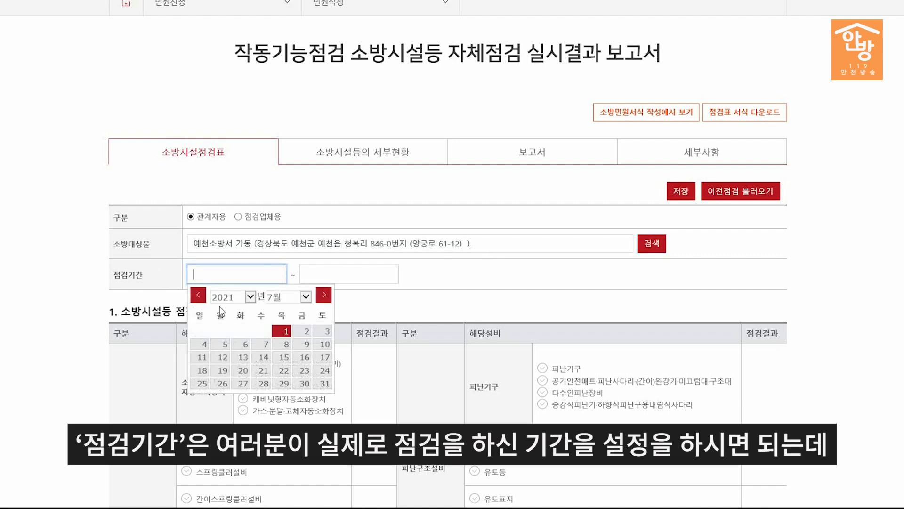
{"action": "left_click", "coordinate": [283, 331]}
{"action": "left_click", "coordinate": [325, 278]}
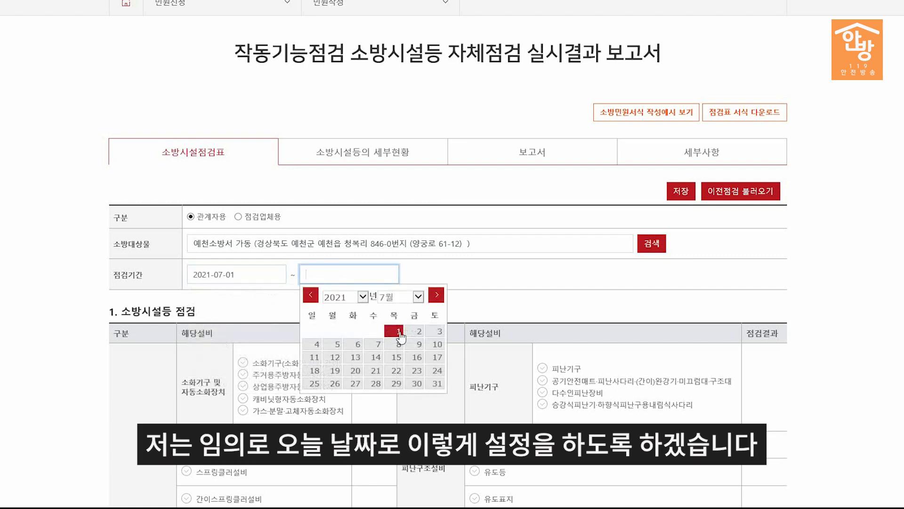
{"action": "left_click", "coordinate": [398, 332]}
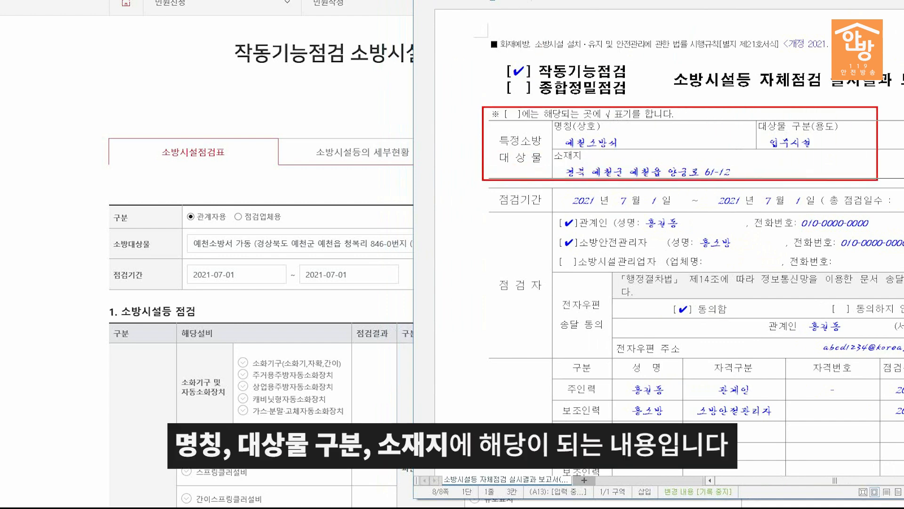
Step: Scroll down to bring the 소방시설등 점검 equipment checklist into view
{"action": "left_click_drag", "start_coordinate": [69, 190], "coordinate": [351, 311]}
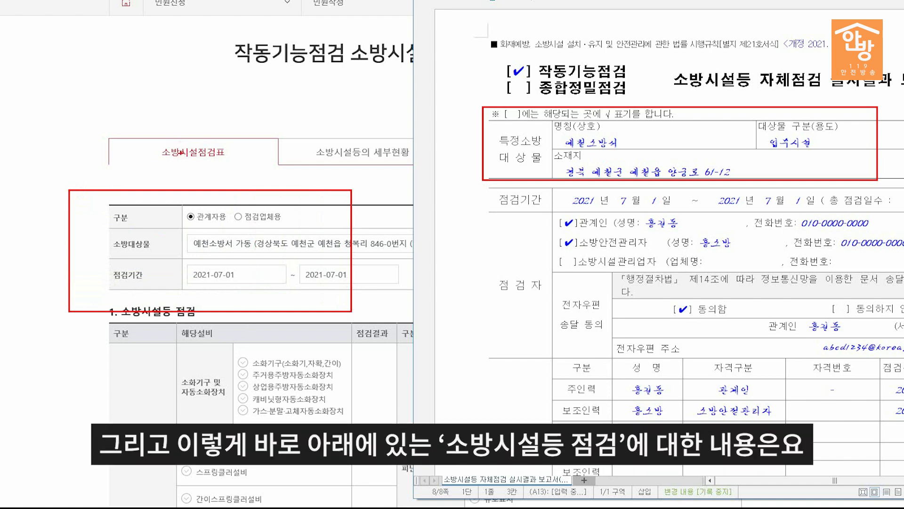
{"action": "key", "text": "Escape"}
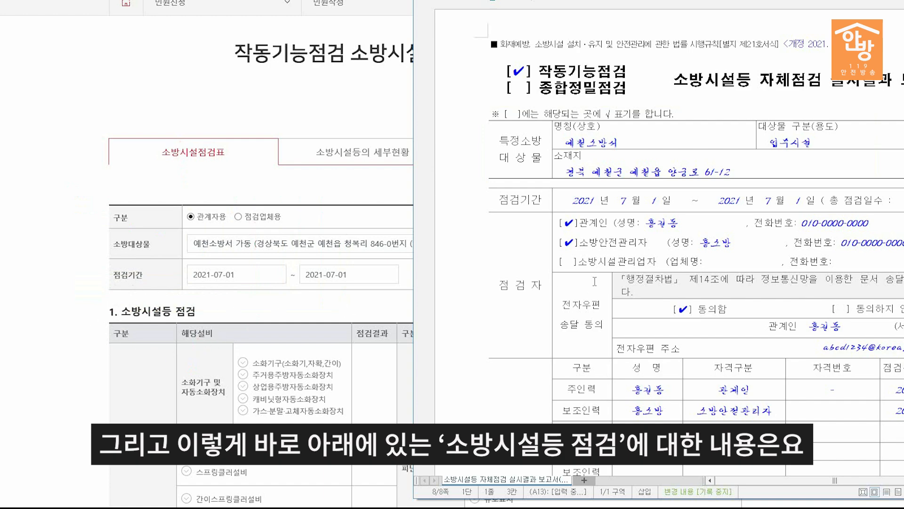
{"action": "scroll", "coordinate": [603, 266], "scroll_direction": "down", "scroll_amount": 5}
{"action": "scroll", "coordinate": [604, 262], "scroll_direction": "down", "scroll_amount": 10}
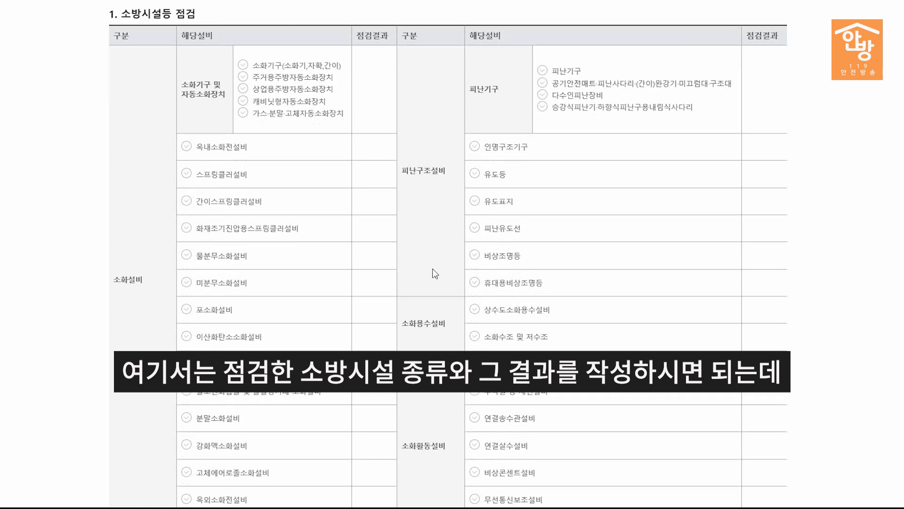
{"action": "scroll", "coordinate": [432, 273], "scroll_direction": "down", "scroll_amount": 1}
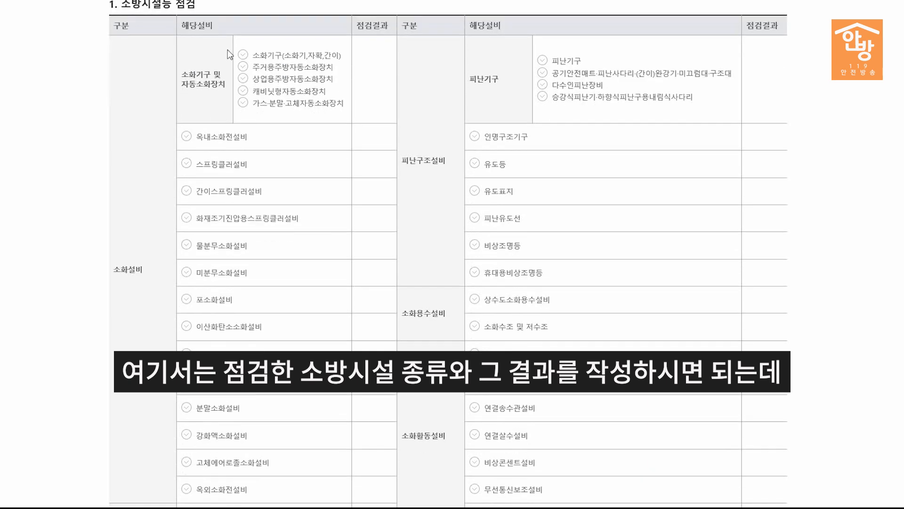
Step: Check 소화기구(소화기,자확,간이), an alarm item, 피난기구 and 유도등, leaving 점검결과 blank
{"action": "left_click", "coordinate": [243, 54]}
{"action": "scroll", "coordinate": [268, 236], "scroll_direction": "down", "scroll_amount": 3}
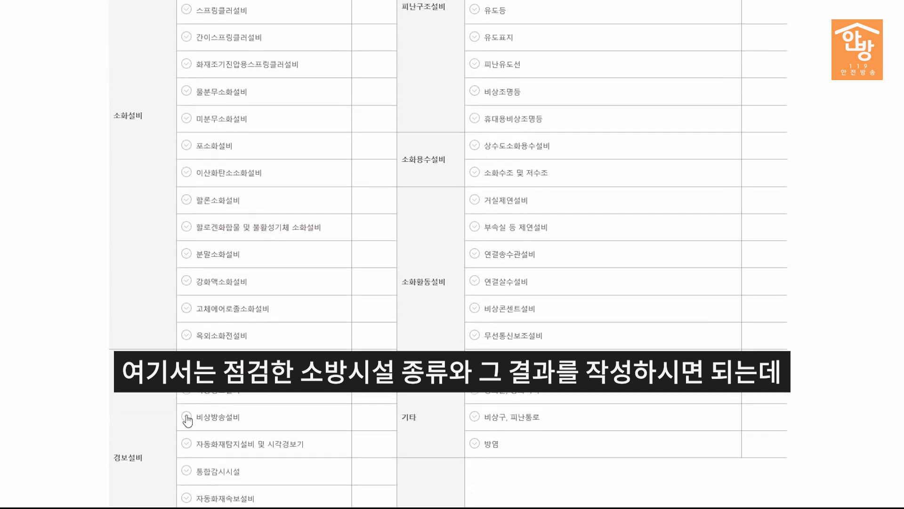
{"action": "left_click", "coordinate": [187, 444]}
{"action": "scroll", "coordinate": [512, 61], "scroll_direction": "up", "scroll_amount": 3}
{"action": "left_click", "coordinate": [543, 60]}
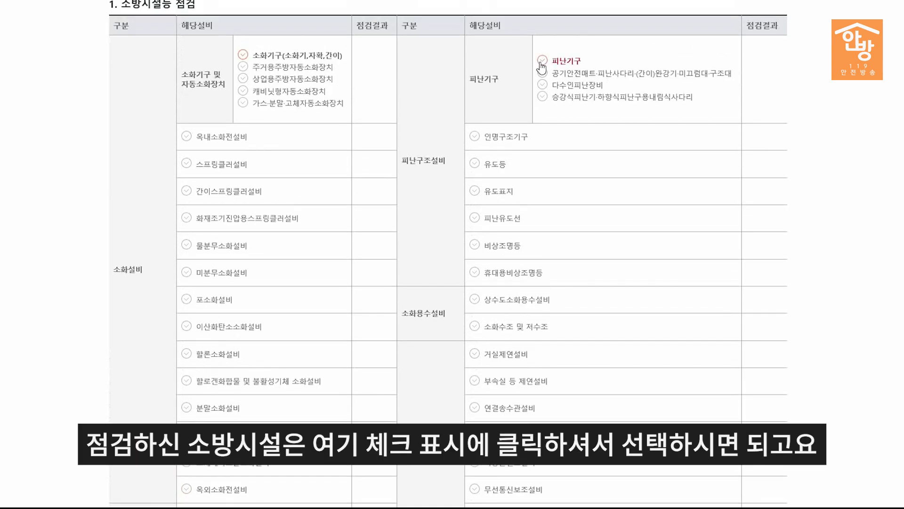
{"action": "left_click", "coordinate": [475, 163]}
{"action": "scroll", "coordinate": [344, 88], "scroll_direction": "up", "scroll_amount": 2}
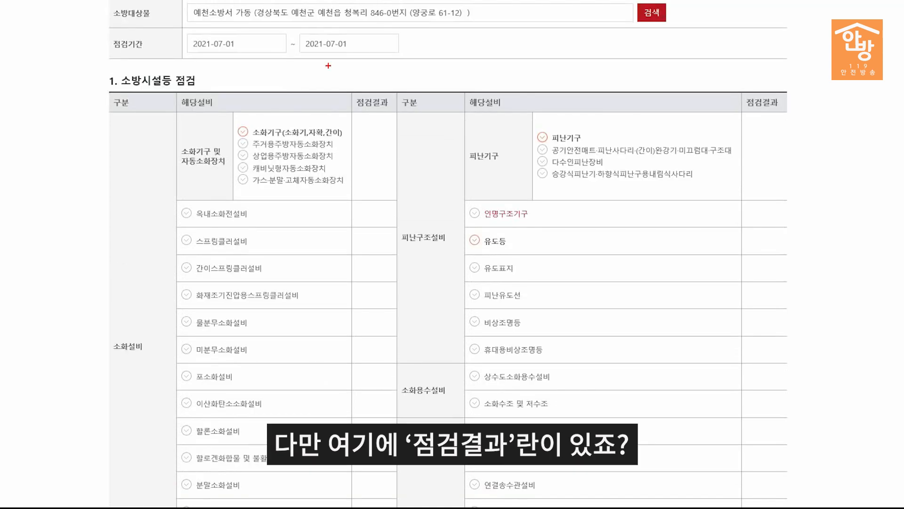
{"action": "left_click_drag", "start_coordinate": [344, 88], "coordinate": [403, 118]}
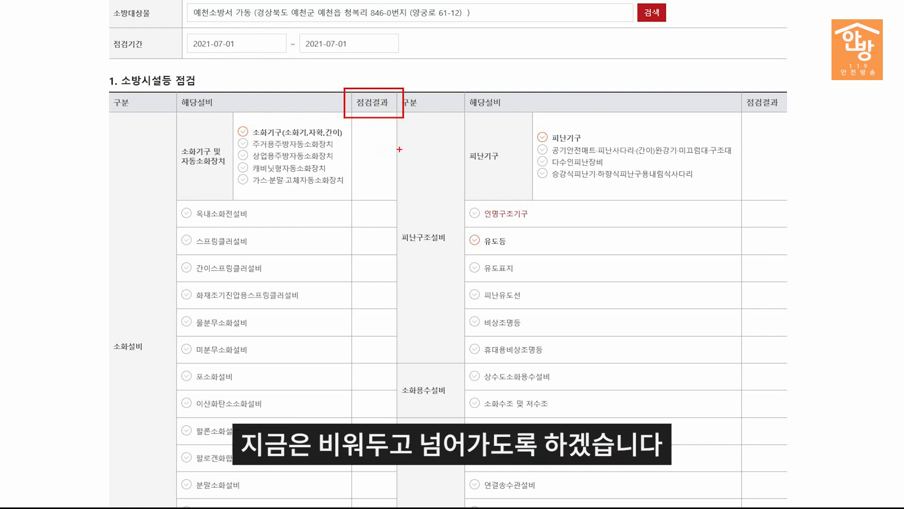
{"action": "key", "text": "Escape"}
{"action": "scroll", "coordinate": [440, 196], "scroll_direction": "up", "scroll_amount": 7}
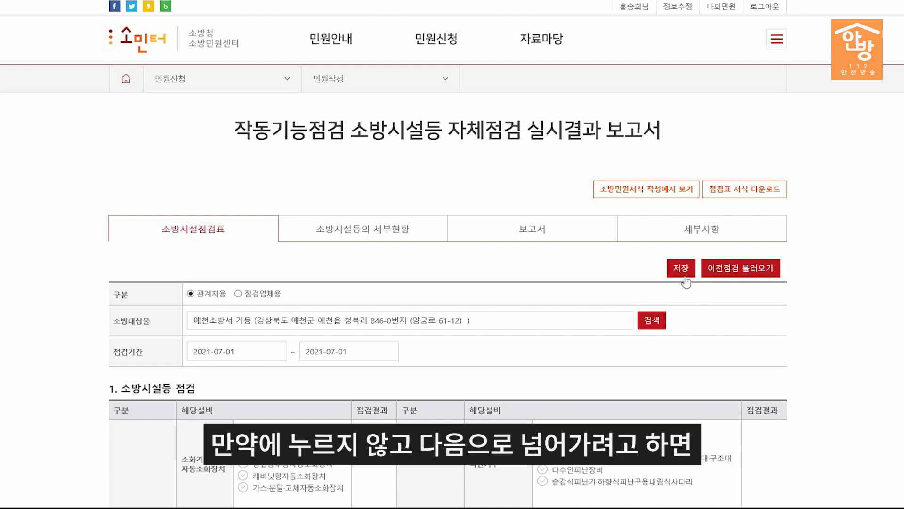
Step: After the save-first warning, save the 소방시설점검표 and confirm the 처리되었습니다 notice
{"action": "left_click", "coordinate": [394, 240]}
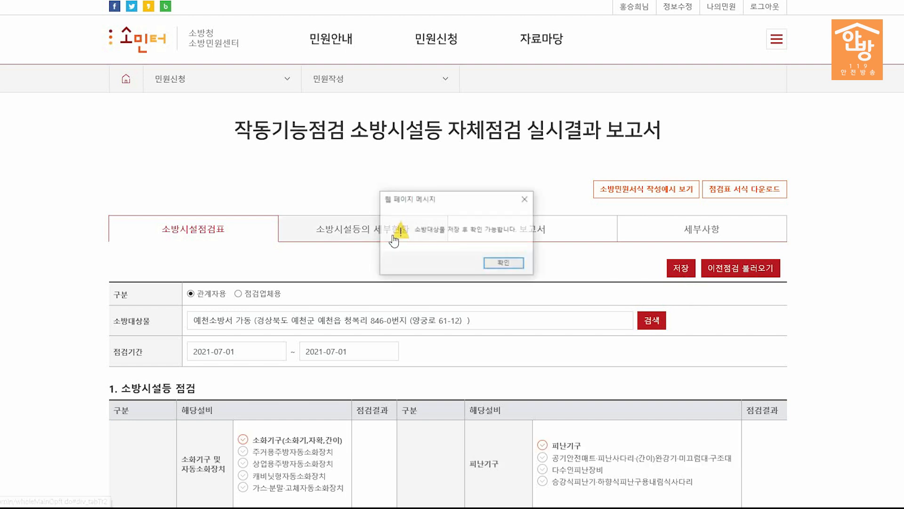
{"action": "left_click", "coordinate": [496, 265]}
{"action": "left_click", "coordinate": [683, 271]}
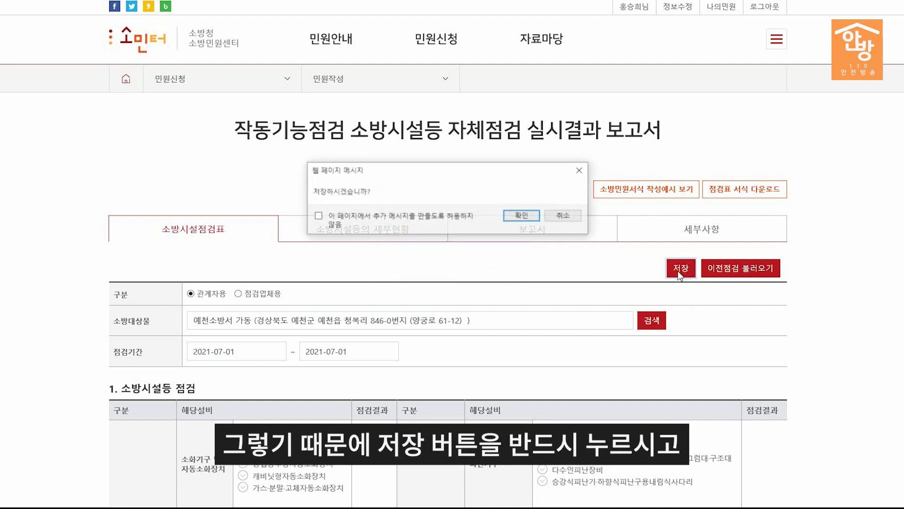
{"action": "left_click", "coordinate": [527, 217]}
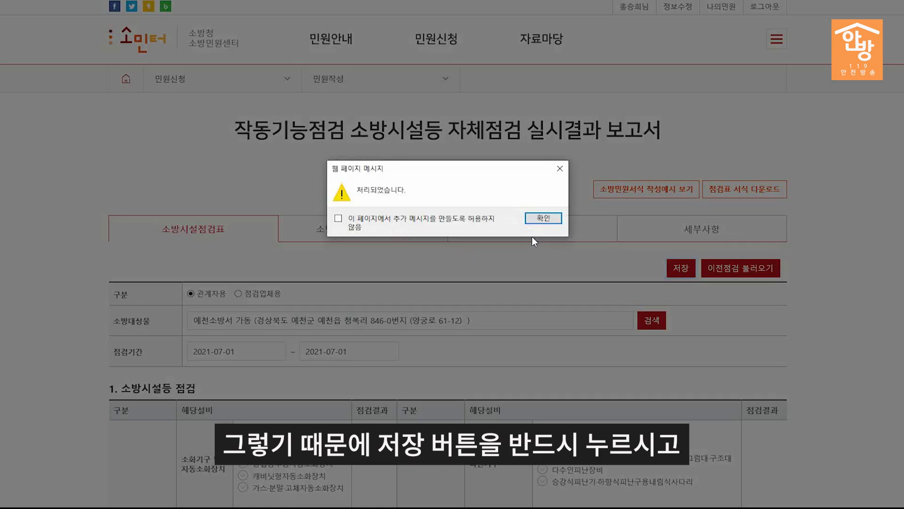
{"action": "left_click", "coordinate": [543, 218]}
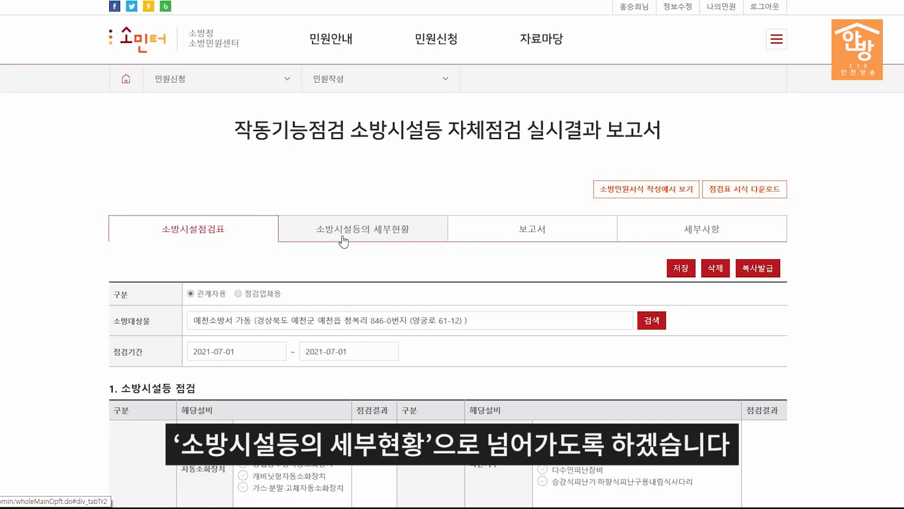
Step: Switch to the 소방시설등의 세부현황 tab and scroll to the 1. 소방안전정보 fields
{"action": "left_click", "coordinate": [342, 241]}
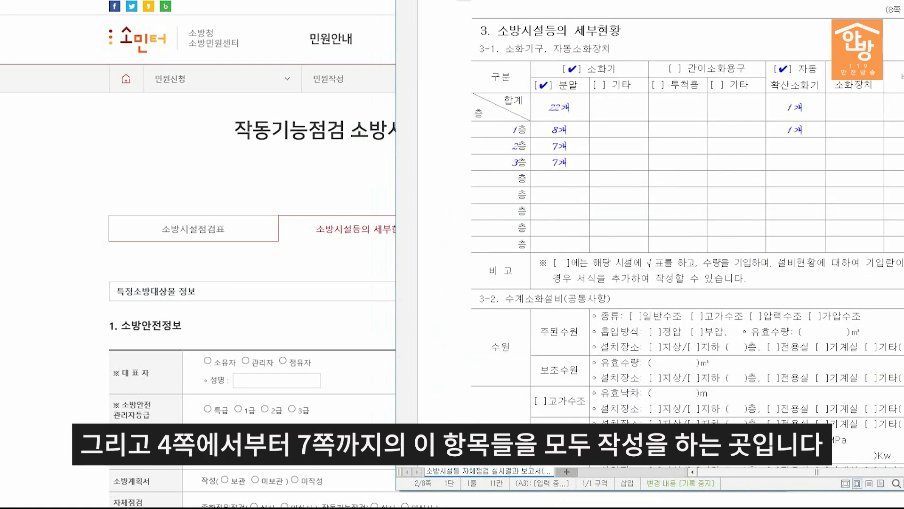
{"action": "scroll", "coordinate": [885, 177], "scroll_direction": "down", "scroll_amount": 15}
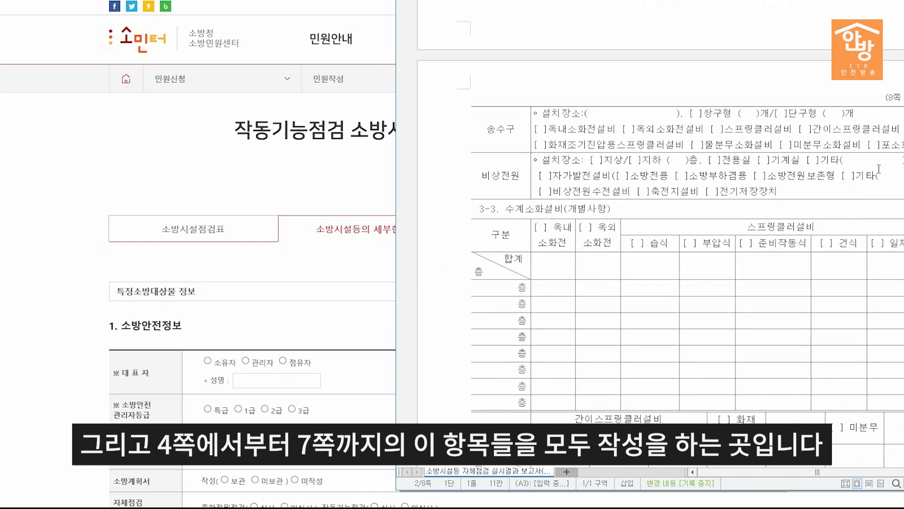
{"action": "scroll", "coordinate": [879, 169], "scroll_direction": "down", "scroll_amount": 12}
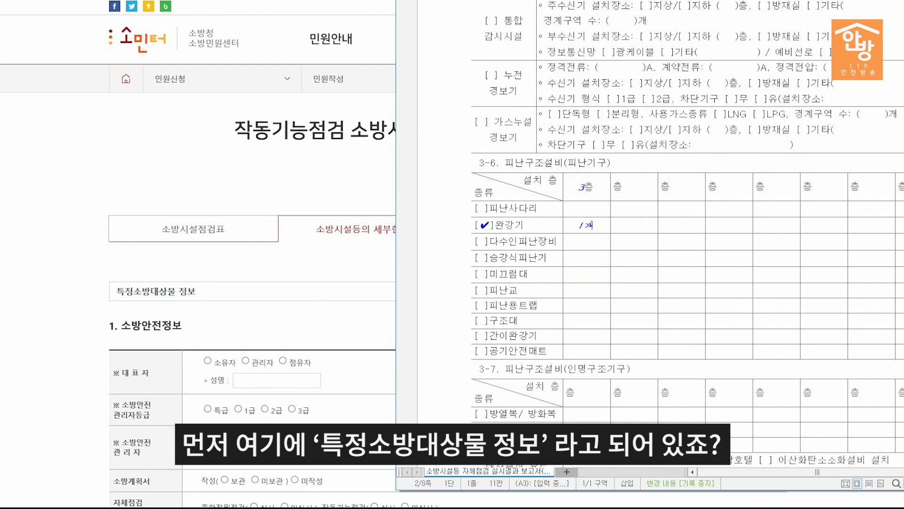
{"action": "scroll", "coordinate": [784, 271], "scroll_direction": "up", "scroll_amount": 10}
{"action": "scroll", "coordinate": [863, 126], "scroll_direction": "up", "scroll_amount": 15}
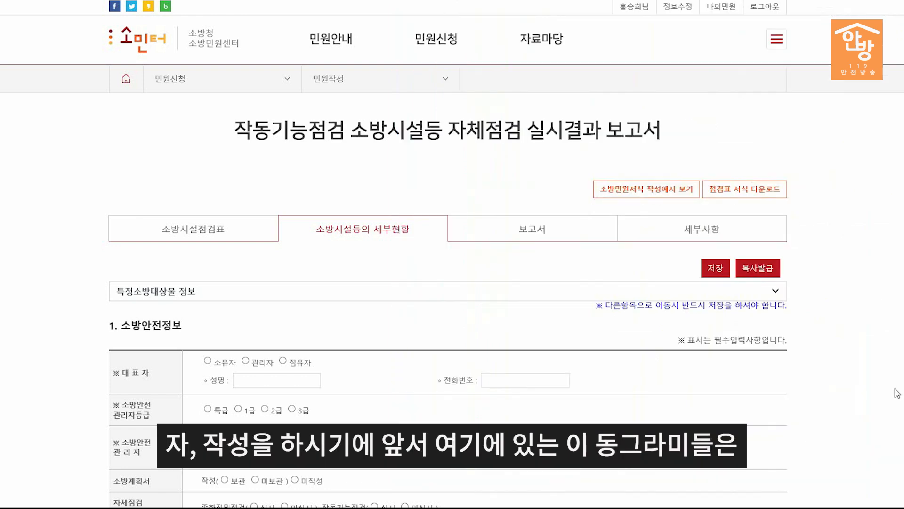
{"action": "scroll", "coordinate": [452, 254], "scroll_direction": "down", "scroll_amount": 5}
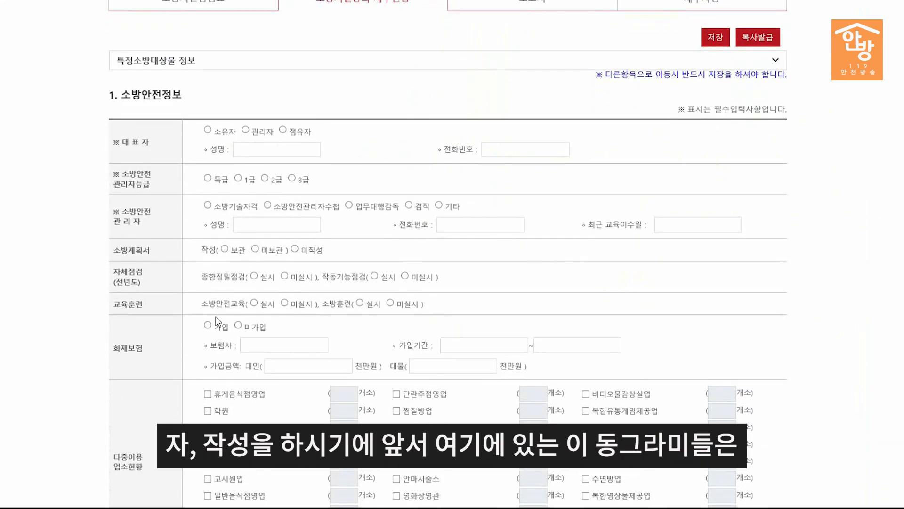
{"action": "left_click_drag", "start_coordinate": [192, 114], "coordinate": [324, 140]}
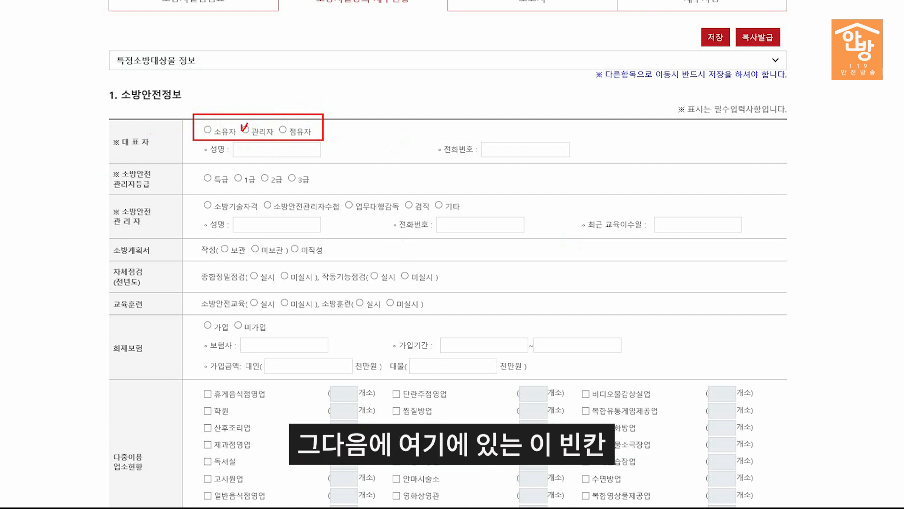
{"action": "left_click_drag", "start_coordinate": [198, 143], "coordinate": [331, 164]}
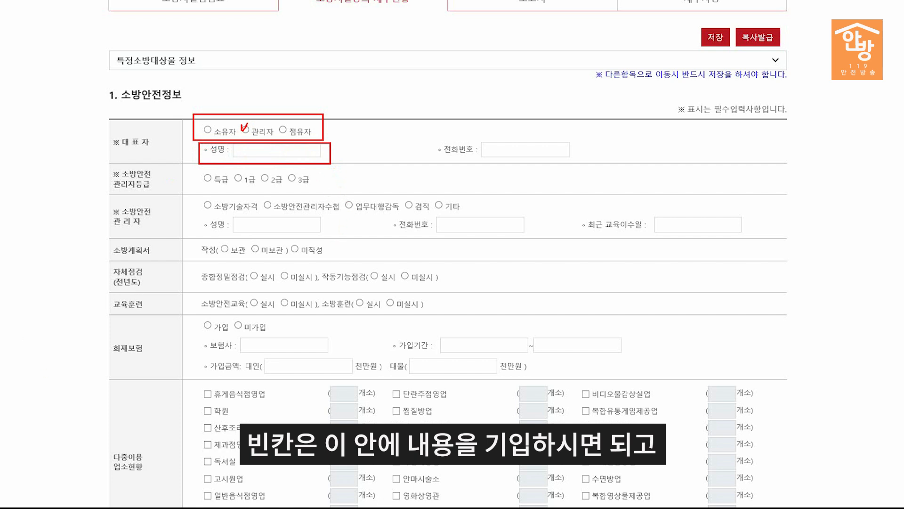
{"action": "mouse_move", "coordinate": [198, 383]}
{"action": "left_mouse_down"}
{"action": "mouse_move", "coordinate": [304, 428]}
{"action": "mouse_move", "coordinate": [379, 481]}
{"action": "left_mouse_up"}
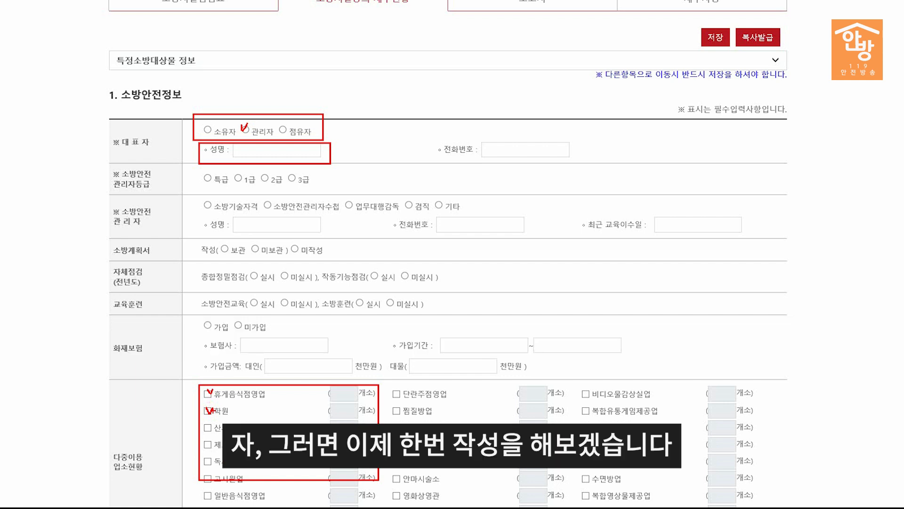
Step: Set the representative type to 소유자 and enter the representative's name and phone number
{"action": "left_click", "coordinate": [208, 129]}
{"action": "left_click", "coordinate": [267, 150]}
{"action": "type", "text": "홍길동"}
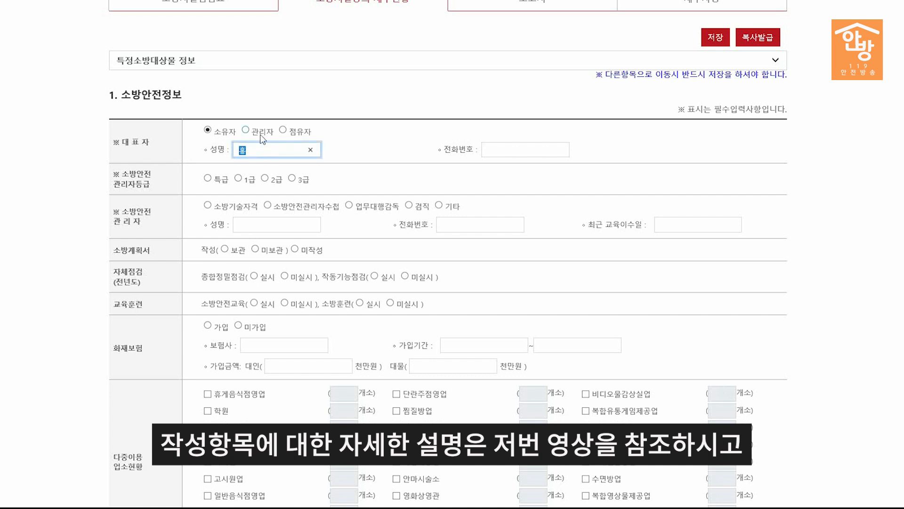
{"action": "left_click", "coordinate": [498, 150]}
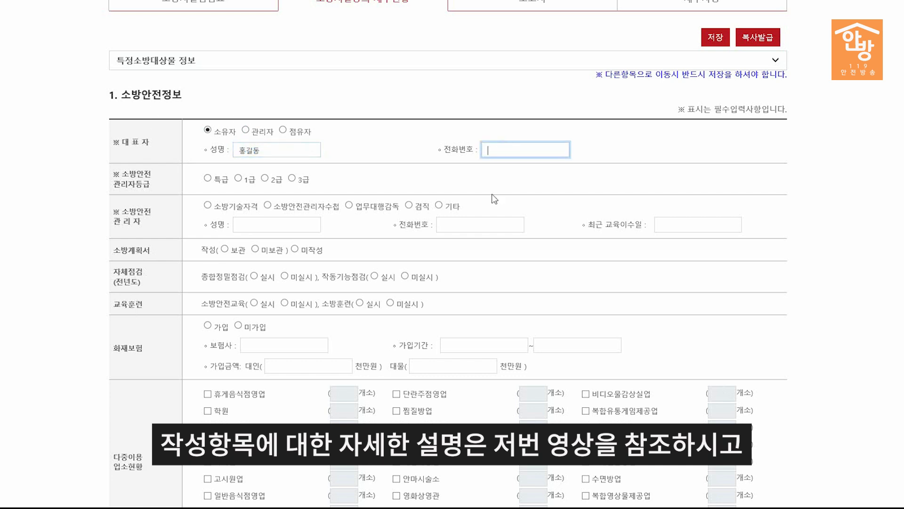
{"action": "type", "text": "010-000"}
{"action": "type", "text": "0-0000"}
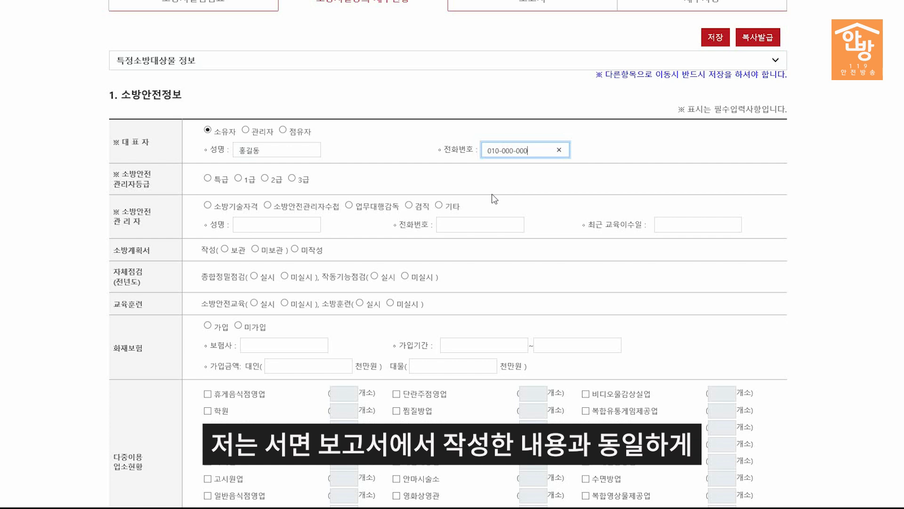
Step: Set a 3급 safety manager with 소방안전관리자수첩 qualification and enter the manager's name and phone
{"action": "left_click", "coordinate": [292, 178]}
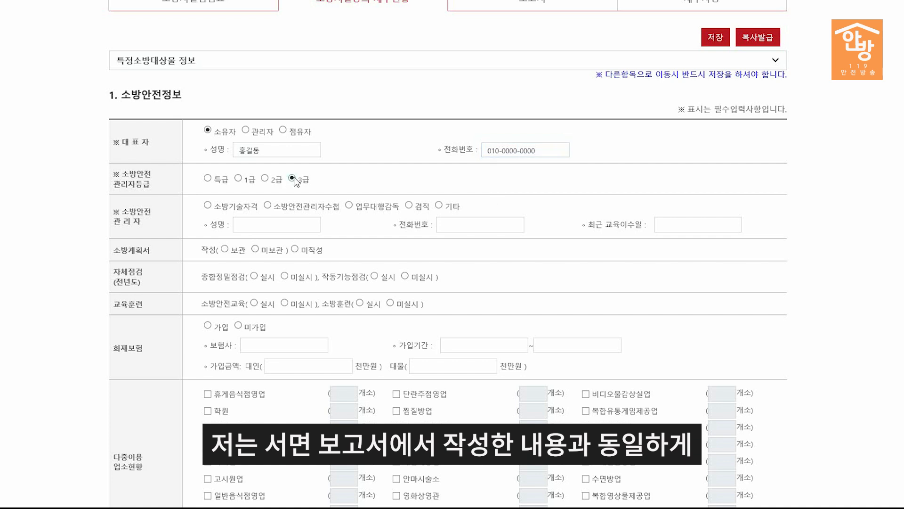
{"action": "left_click", "coordinate": [267, 205]}
{"action": "left_click", "coordinate": [277, 225]}
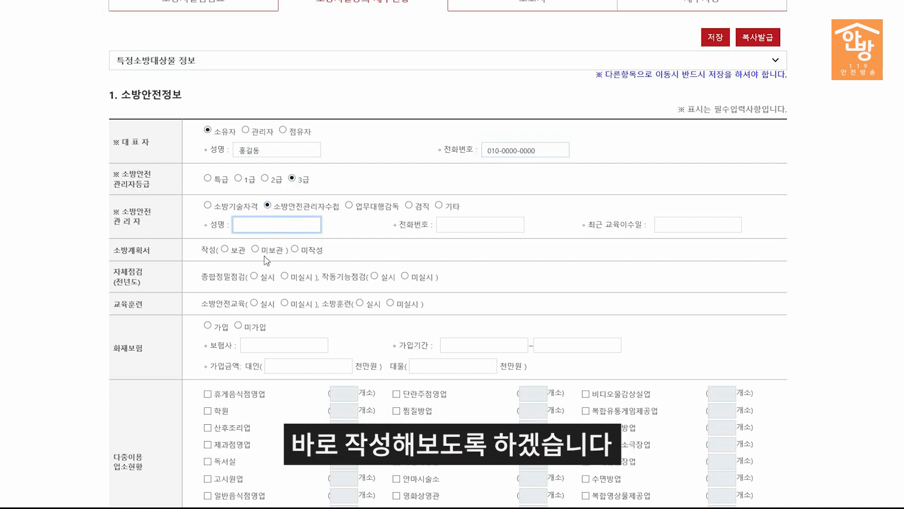
{"action": "type", "text": "홍소방"}
{"action": "left_click", "coordinate": [494, 225]}
{"action": "type", "text": "010-00"}
{"action": "type", "text": "00-0000"}
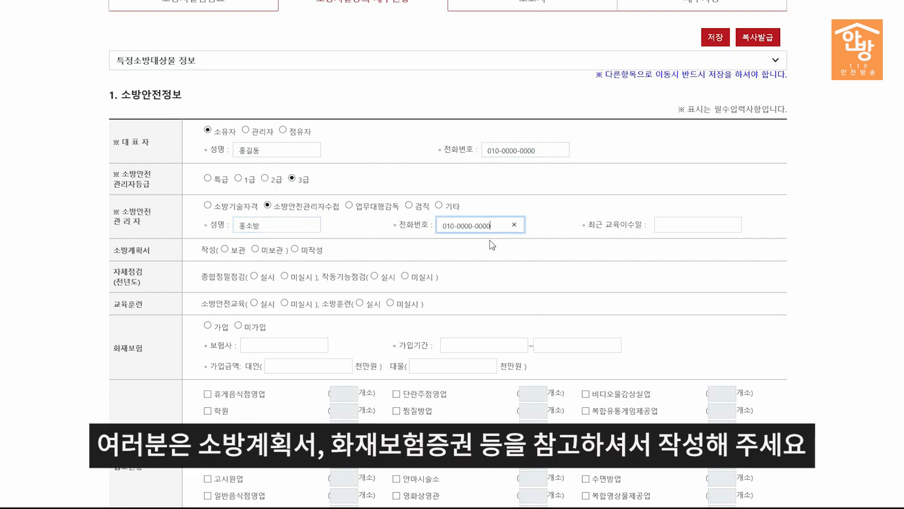
Step: Set the latest training date to 2020-07-01 and fire insurance coverage to 대인 15, 대물 50
{"action": "left_click", "coordinate": [698, 224]}
{"action": "left_click", "coordinate": [717, 245]}
{"action": "left_click", "coordinate": [708, 236]}
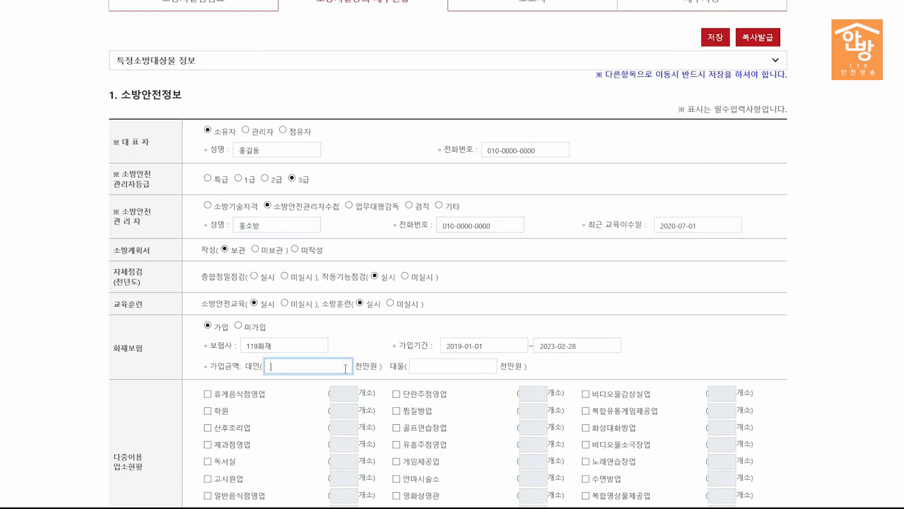
{"action": "type", "text": "15"}
{"action": "left_click", "coordinate": [445, 366]}
{"action": "type", "text": "50"}
{"action": "scroll", "coordinate": [379, 376], "scroll_direction": "down", "scroll_amount": 3}
Step: In 2. 건축물 정보, enter 높이 12, 경사로 0, 직통 stairs 1, 승용 elevator 1, and tick 지상 parking
{"action": "scroll", "coordinate": [817, 236], "scroll_direction": "down", "scroll_amount": 6}
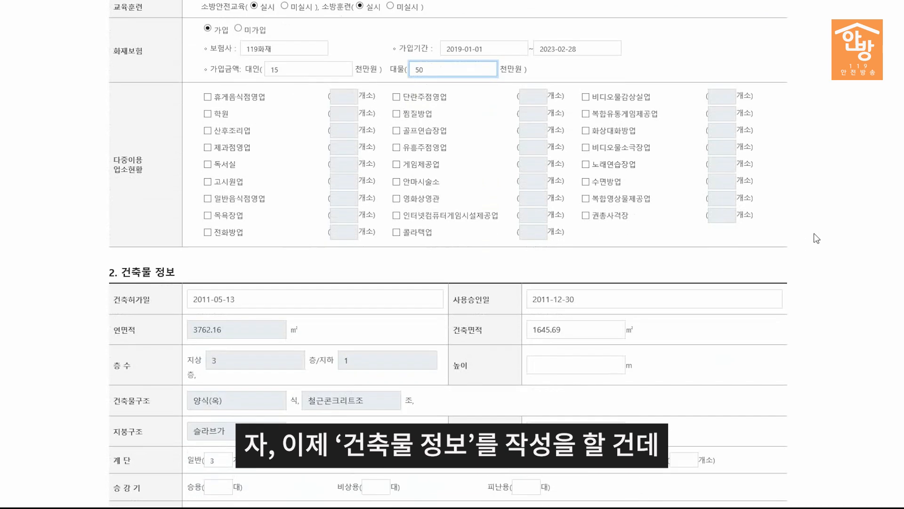
{"action": "scroll", "coordinate": [820, 209], "scroll_direction": "up", "scroll_amount": 2}
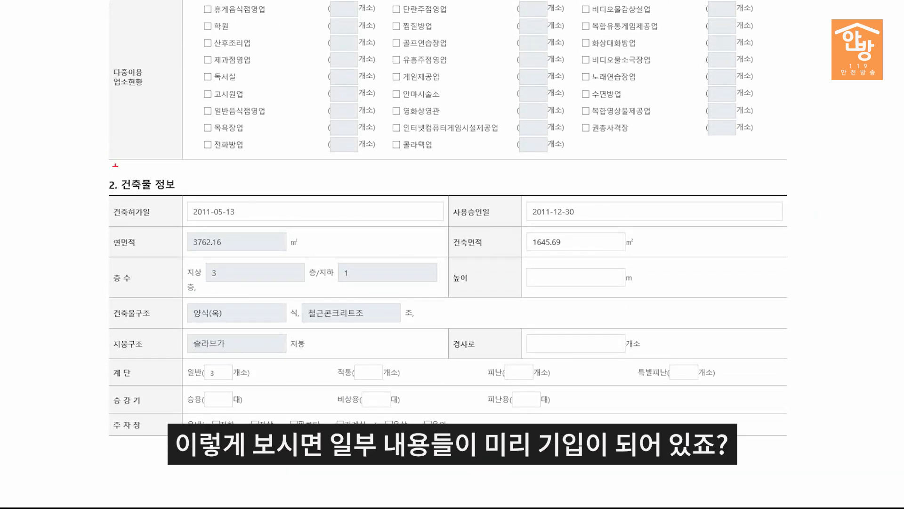
{"action": "left_click_drag", "start_coordinate": [101, 172], "coordinate": [678, 368]}
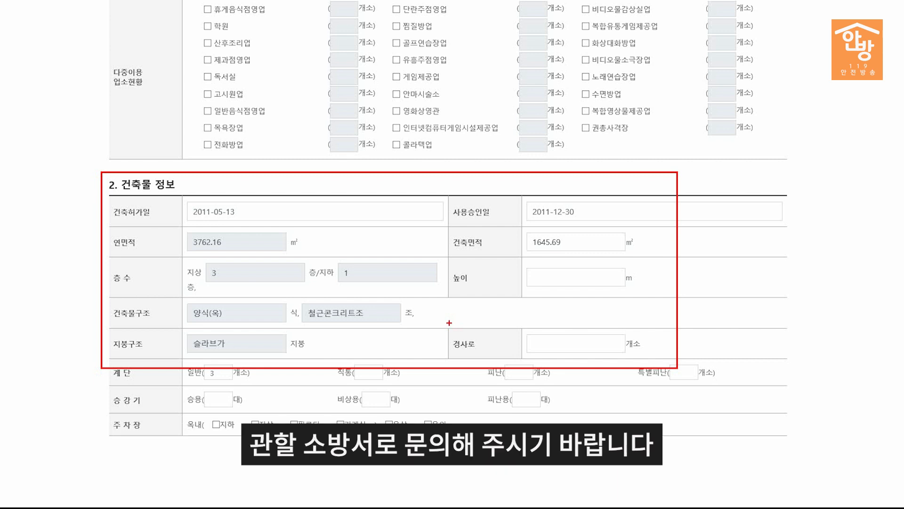
{"action": "left_click", "coordinate": [555, 278]}
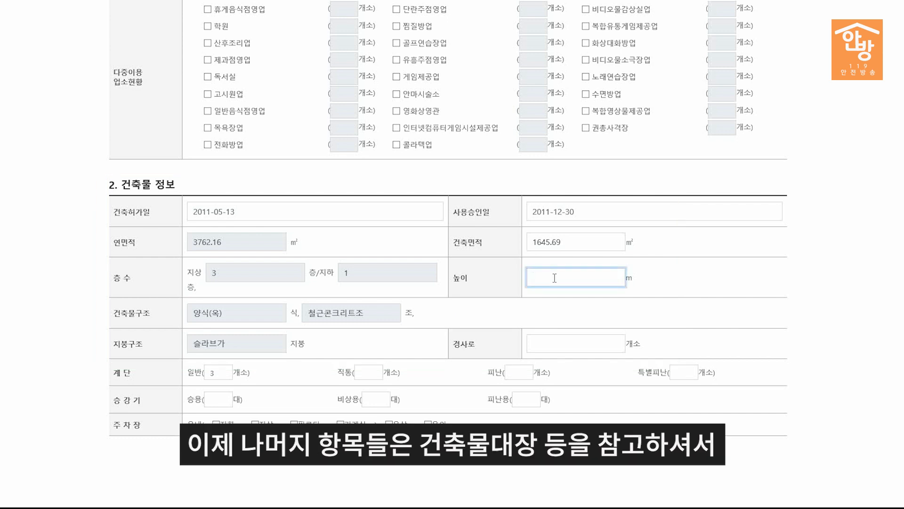
{"action": "type", "text": "12"}
{"action": "left_click", "coordinate": [575, 346]}
{"action": "type", "text": "0"}
{"action": "left_click", "coordinate": [363, 372]}
{"action": "type", "text": "1"}
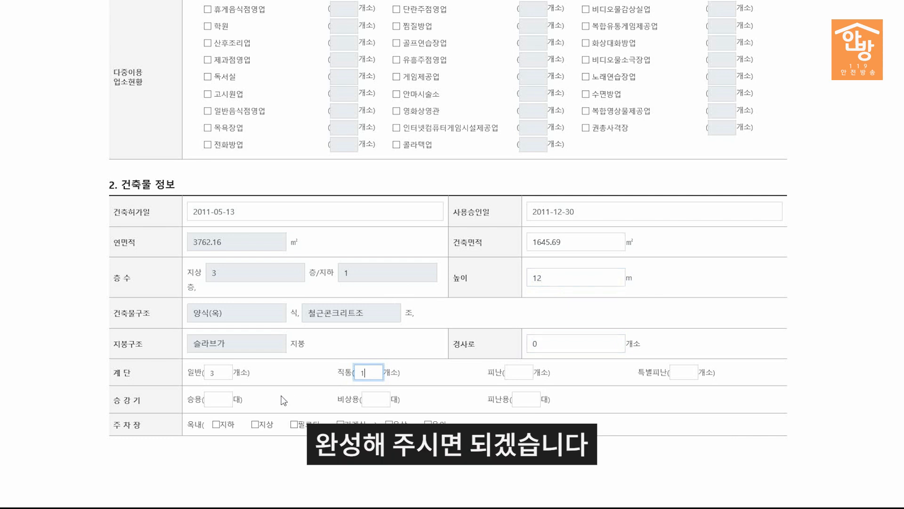
{"action": "left_click", "coordinate": [216, 399]}
{"action": "type", "text": "1"}
{"action": "left_click", "coordinate": [256, 424]}
{"action": "scroll", "coordinate": [807, 329], "scroll_direction": "down", "scroll_amount": 1}
{"action": "scroll", "coordinate": [807, 329], "scroll_direction": "up", "scroll_amount": 15}
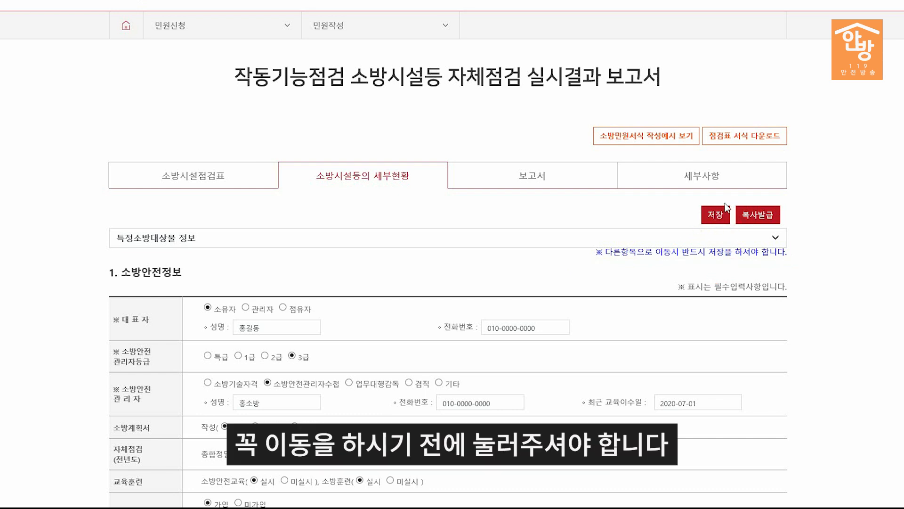
Step: Save the safety and building details and switch to the 소화기구, 자동소화장치 section
{"action": "left_click", "coordinate": [719, 218]}
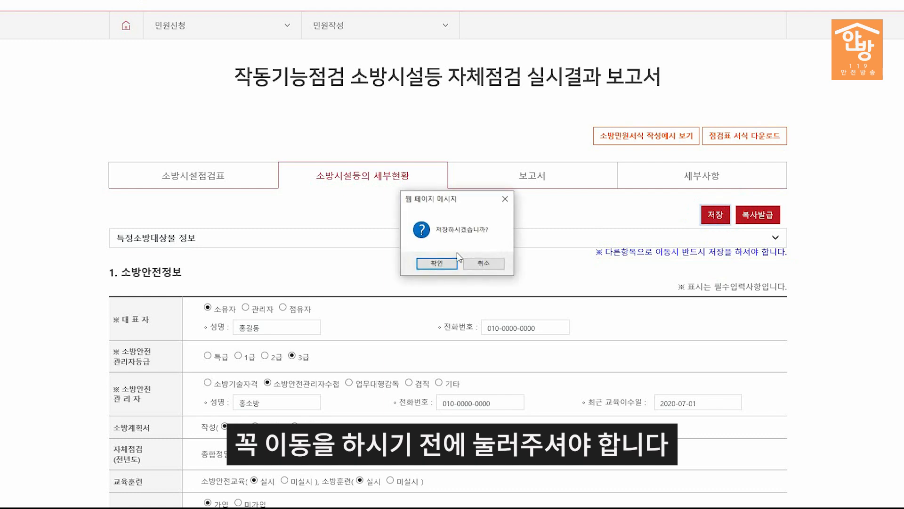
{"action": "left_click", "coordinate": [435, 263]}
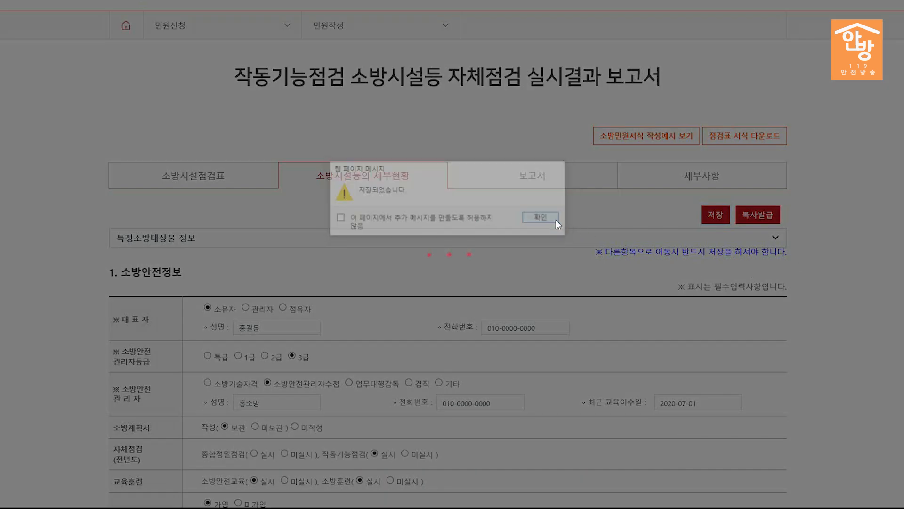
{"action": "left_click", "coordinate": [557, 219]}
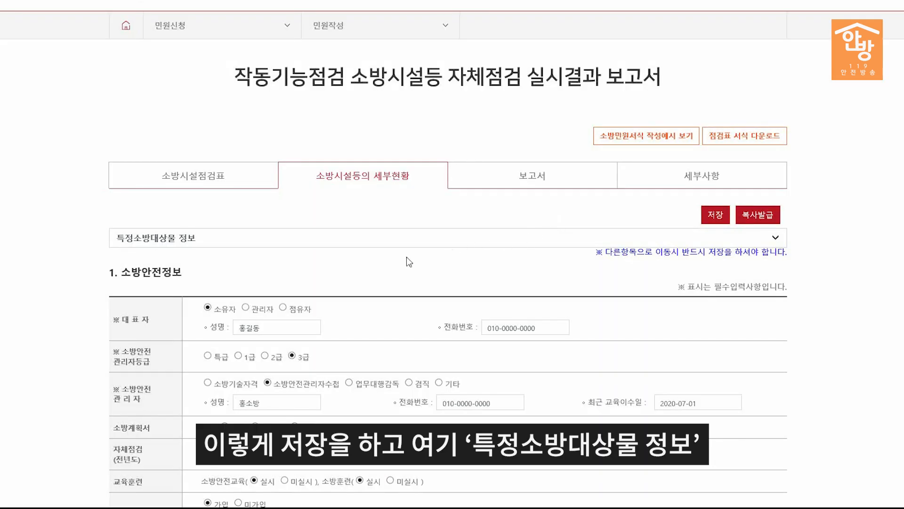
{"action": "left_click", "coordinate": [207, 242]}
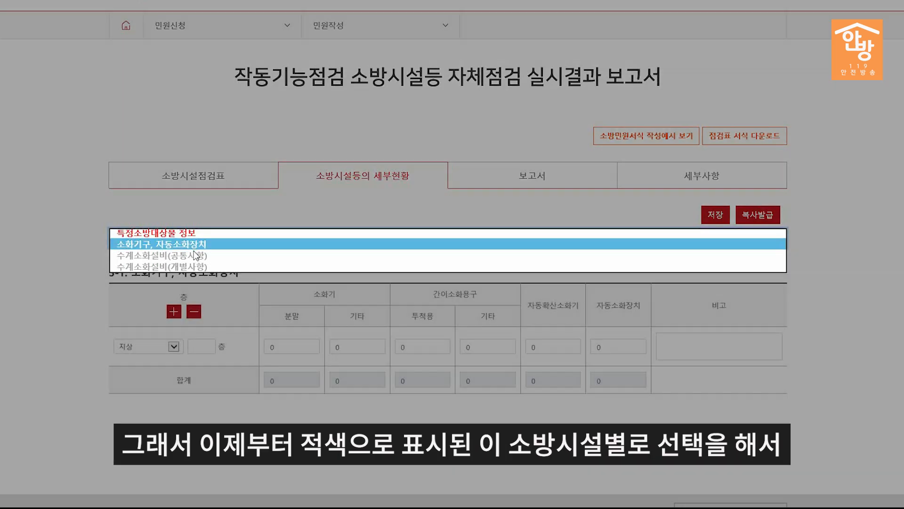
{"action": "left_click", "coordinate": [195, 254]}
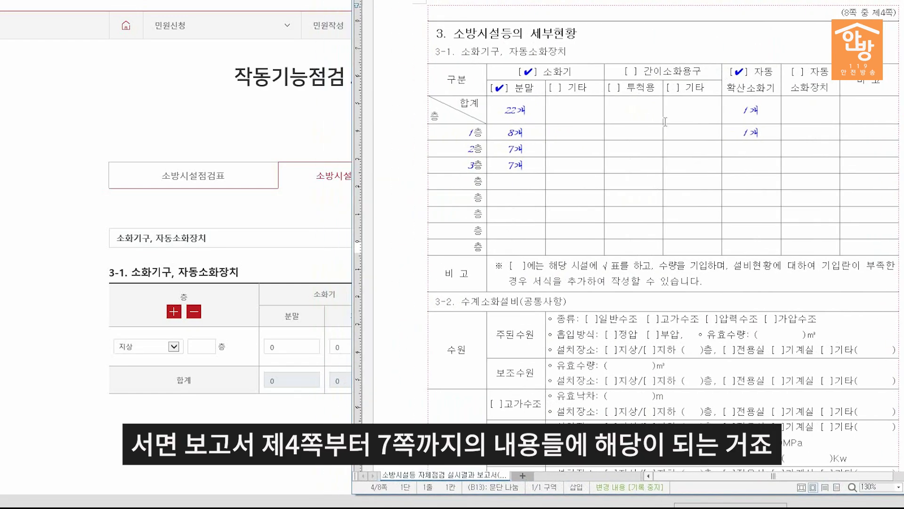
Step: Scroll the Hangul paper report through sections 3-1 to 3-4 to compare with the form
{"action": "scroll", "coordinate": [615, 208], "scroll_direction": "down", "scroll_amount": 10}
{"action": "scroll", "coordinate": [616, 208], "scroll_direction": "up", "scroll_amount": 5}
{"action": "scroll", "coordinate": [609, 208], "scroll_direction": "up", "scroll_amount": 7}
{"action": "scroll", "coordinate": [695, 233], "scroll_direction": "down", "scroll_amount": 3}
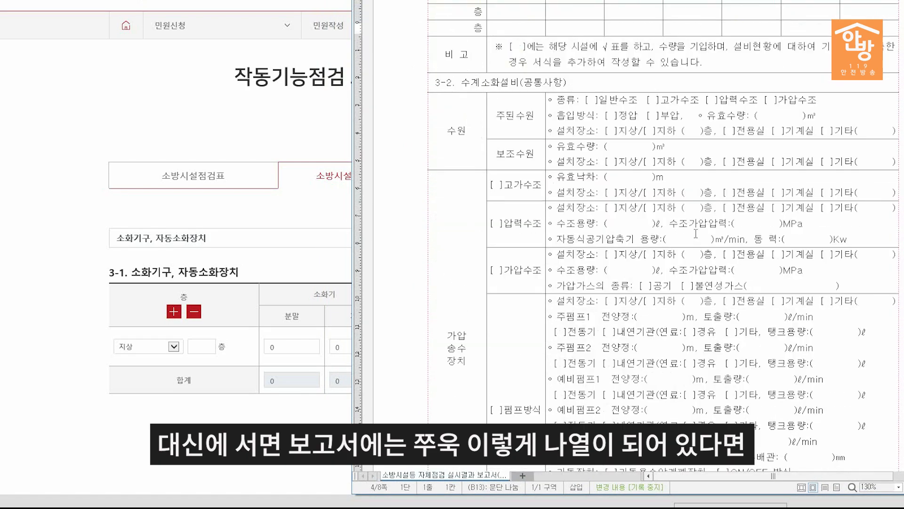
{"action": "scroll", "coordinate": [695, 233], "scroll_direction": "down", "scroll_amount": 10}
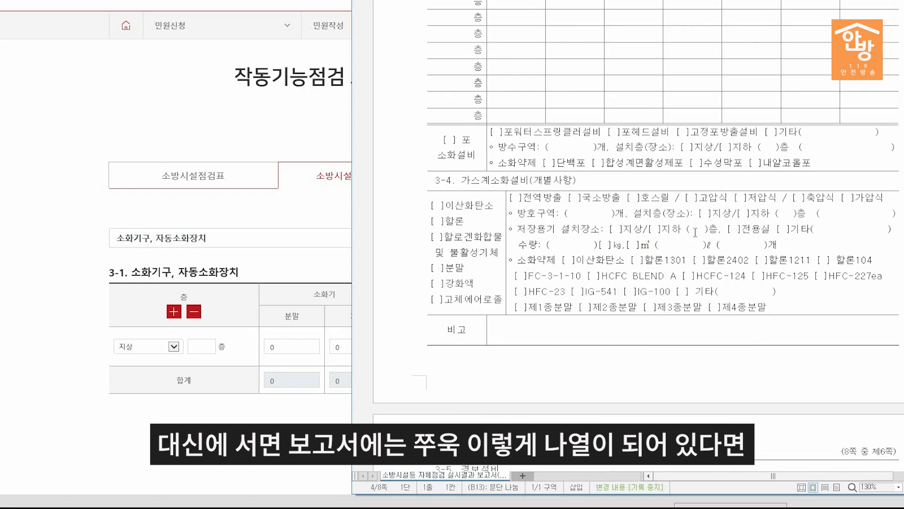
{"action": "scroll", "coordinate": [695, 233], "scroll_direction": "up", "scroll_amount": 10}
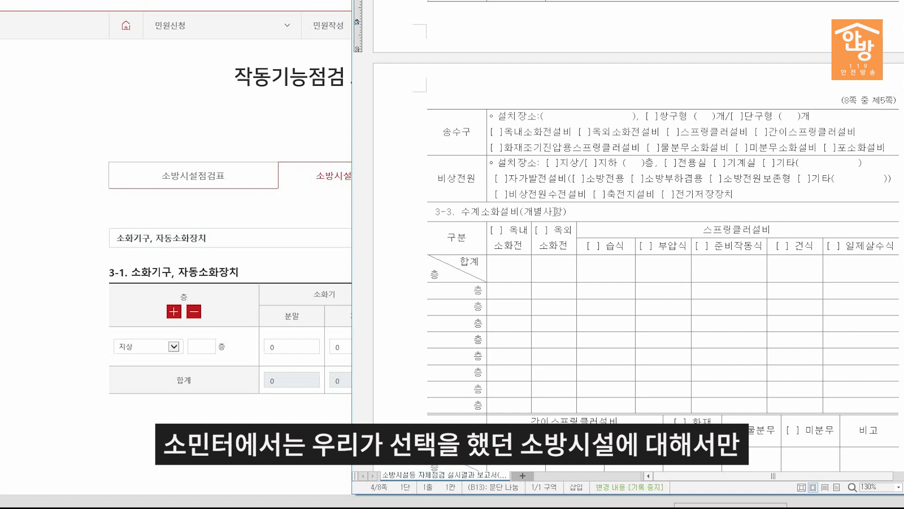
{"action": "scroll", "coordinate": [464, 265], "scroll_direction": "up", "scroll_amount": 4}
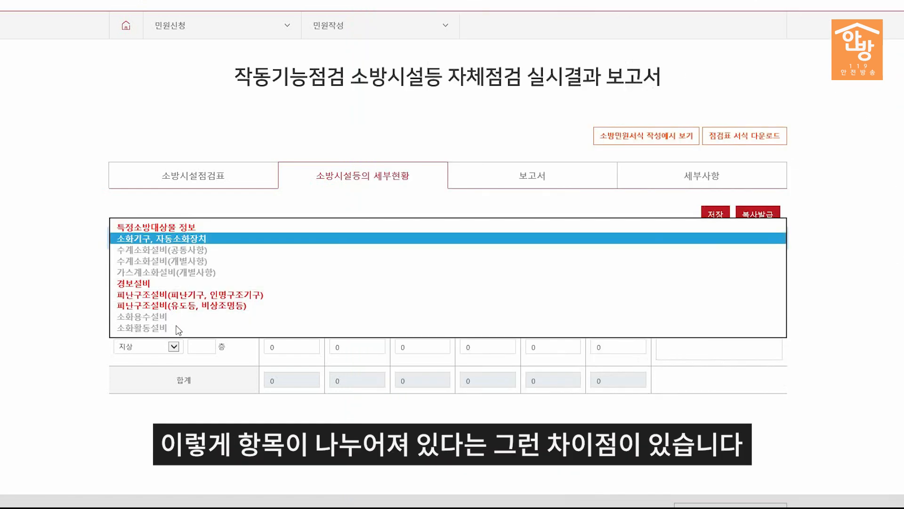
Step: Record extinguishers for floors 1 and 2 (분말 8/7, 자동확산 1) and save them
{"action": "left_click", "coordinate": [144, 240]}
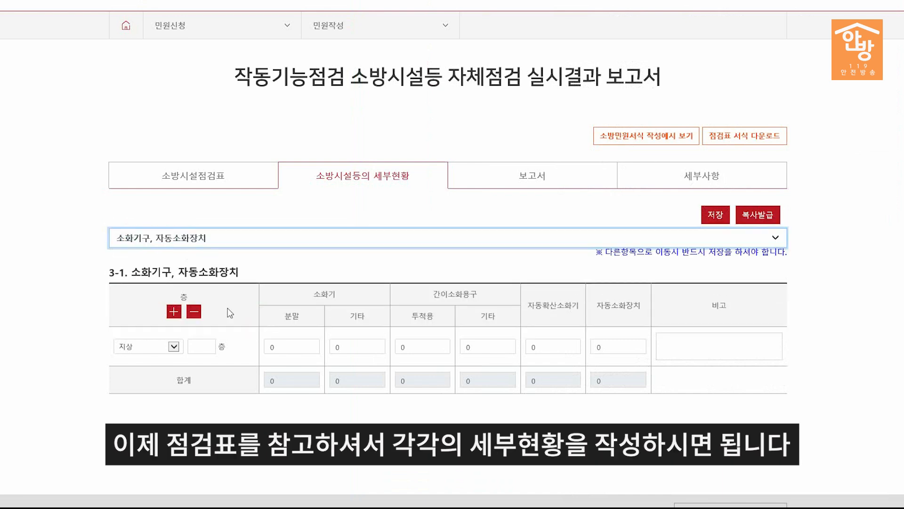
{"action": "left_click", "coordinate": [174, 311]}
{"action": "left_click", "coordinate": [201, 346]}
{"action": "type", "text": "1"}
{"action": "left_click", "coordinate": [202, 386]}
{"action": "type", "text": "2"}
{"action": "left_click", "coordinate": [288, 346]}
{"action": "type", "text": "8"}
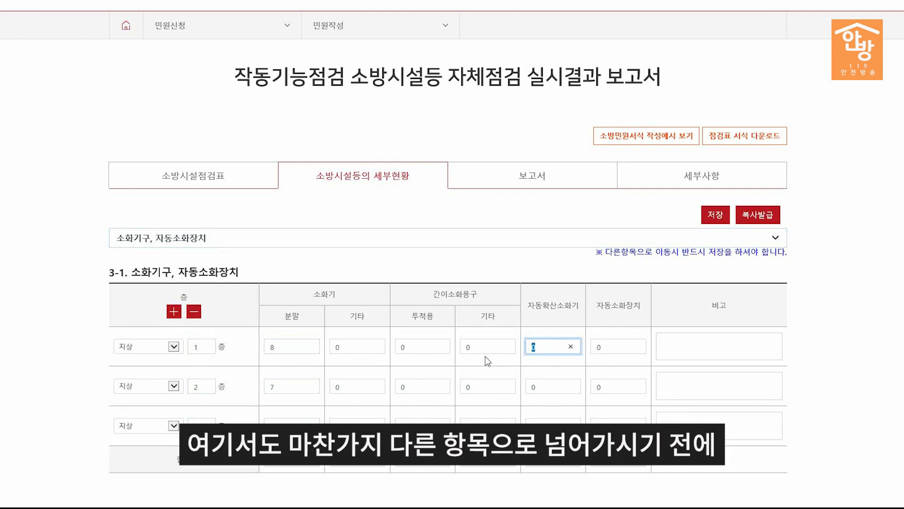
{"action": "type", "text": "1"}
{"action": "left_click", "coordinate": [716, 214]}
{"action": "left_click", "coordinate": [471, 264]}
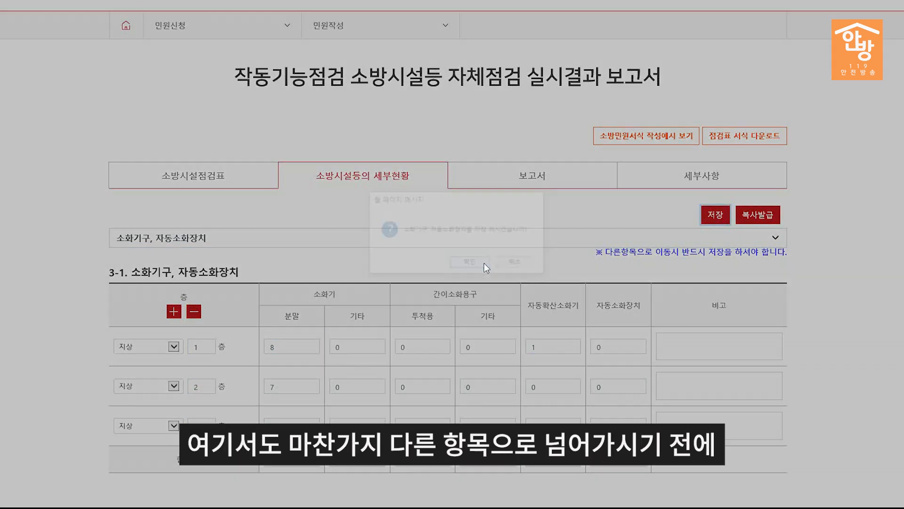
{"action": "left_click", "coordinate": [543, 218]}
Step: Under 피난구조설비, tick 피난구, 통로, 복도, 계단 and always-on guidance lights, then save
{"action": "left_click", "coordinate": [499, 241]}
{"action": "left_click", "coordinate": [302, 304]}
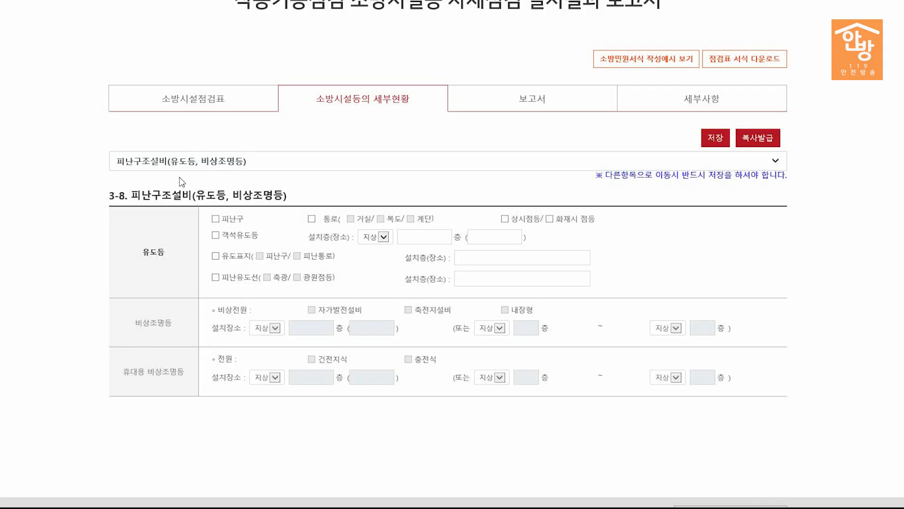
{"action": "left_click", "coordinate": [215, 219]}
{"action": "left_click", "coordinate": [311, 219]}
{"action": "left_click", "coordinate": [381, 219]}
{"action": "left_click", "coordinate": [410, 218]}
{"action": "left_click", "coordinate": [505, 218]}
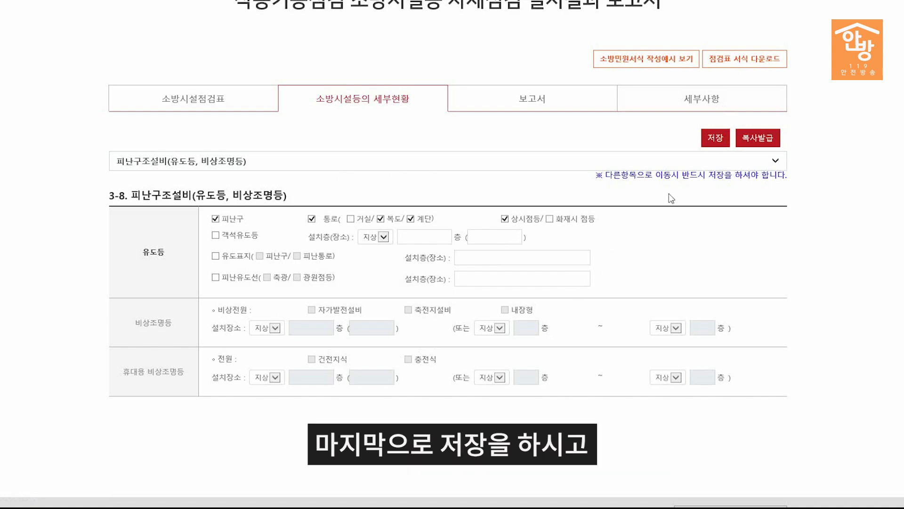
{"action": "left_click", "coordinate": [720, 139]}
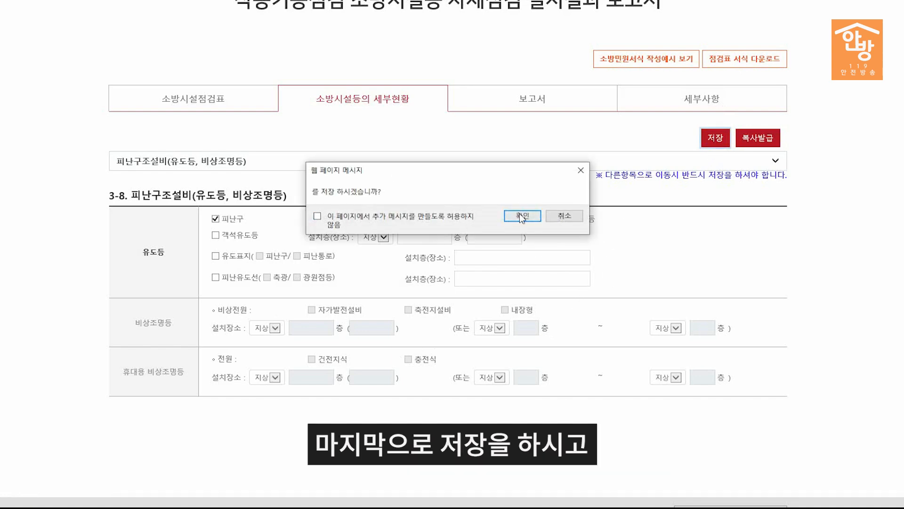
{"action": "left_click", "coordinate": [519, 213]}
{"action": "left_click", "coordinate": [530, 217]}
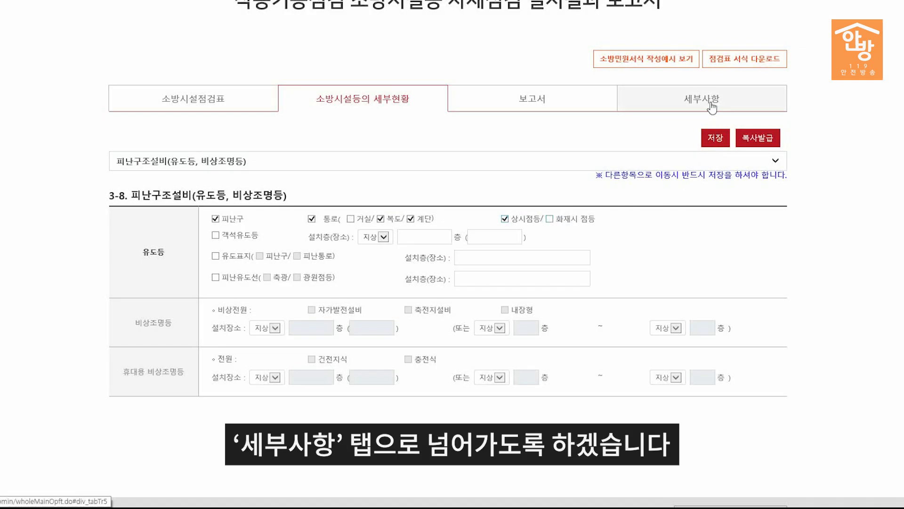
{"action": "left_click", "coordinate": [712, 107]}
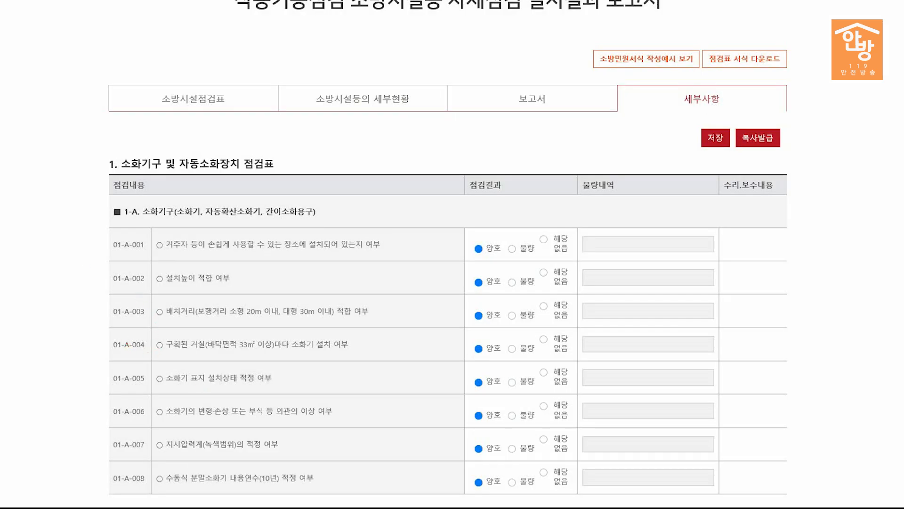
{"action": "mouse_move", "coordinate": [96, 149]}
{"action": "left_mouse_down"}
{"action": "mouse_move", "coordinate": [328, 257]}
{"action": "mouse_move", "coordinate": [468, 448]}
{"action": "mouse_move", "coordinate": [468, 480]}
{"action": "left_mouse_up"}
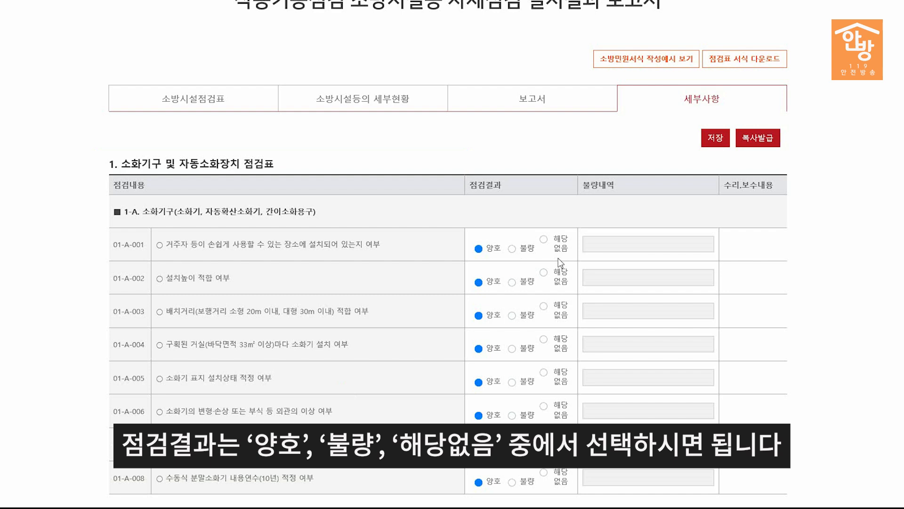
{"action": "scroll", "coordinate": [525, 267], "scroll_direction": "down", "scroll_amount": 3}
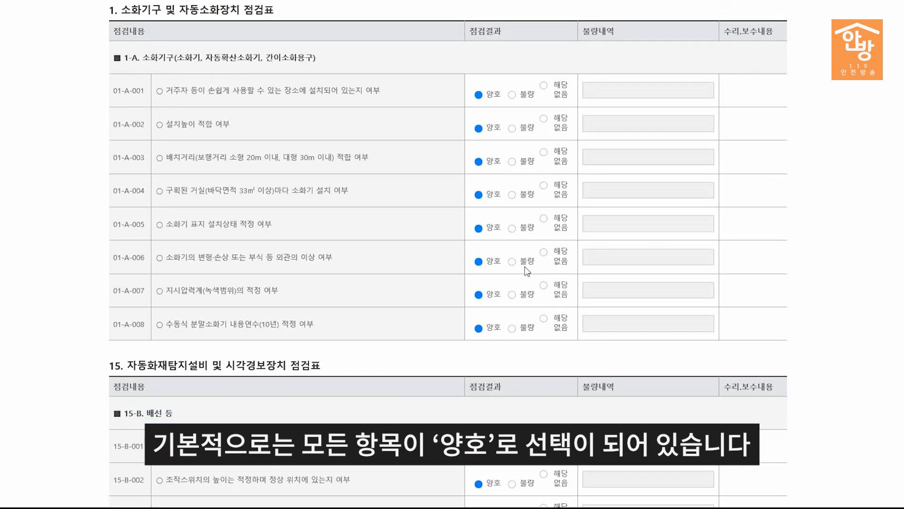
{"action": "scroll", "coordinate": [525, 267], "scroll_direction": "down", "scroll_amount": 2}
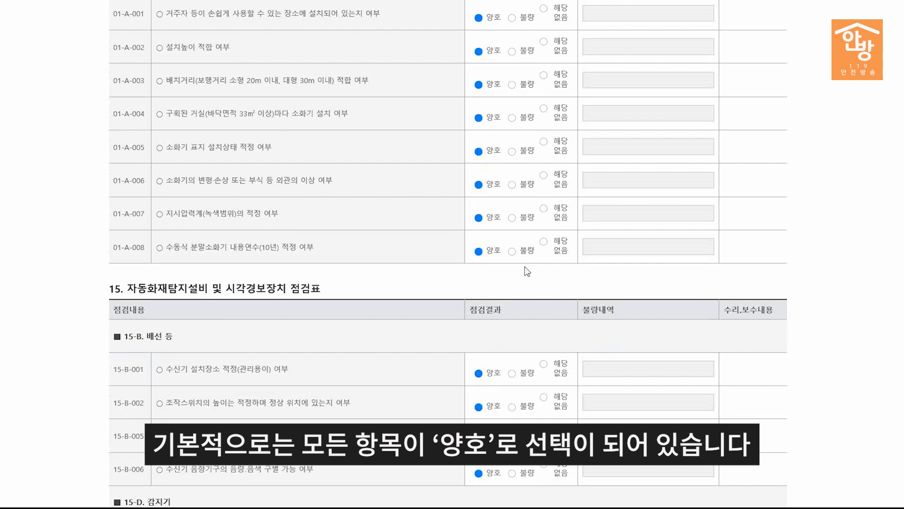
{"action": "scroll", "coordinate": [525, 267], "scroll_direction": "down", "scroll_amount": 3}
{"action": "scroll", "coordinate": [525, 267], "scroll_direction": "down", "scroll_amount": 2}
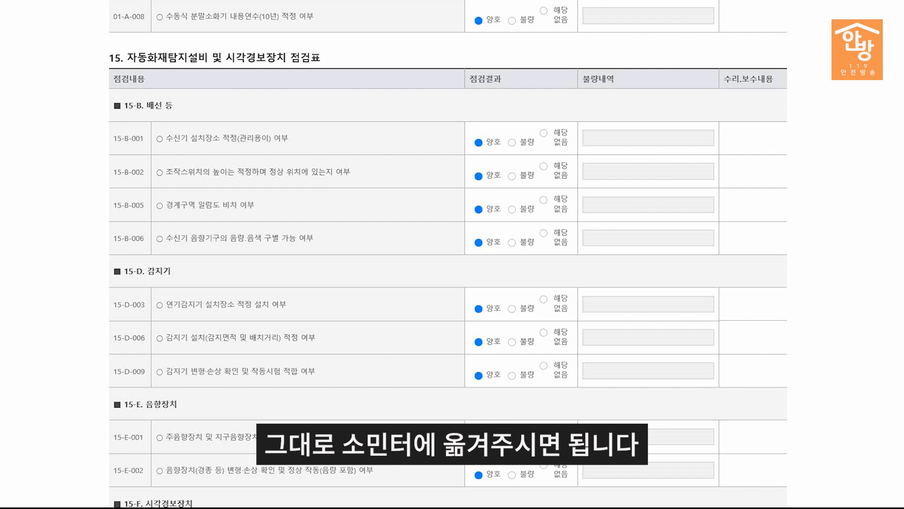
Step: Mark 15-D-009 as 불량 with the note '1층 102호 상가 감지기 불'
{"action": "left_click", "coordinate": [513, 376]}
{"action": "left_click", "coordinate": [601, 373]}
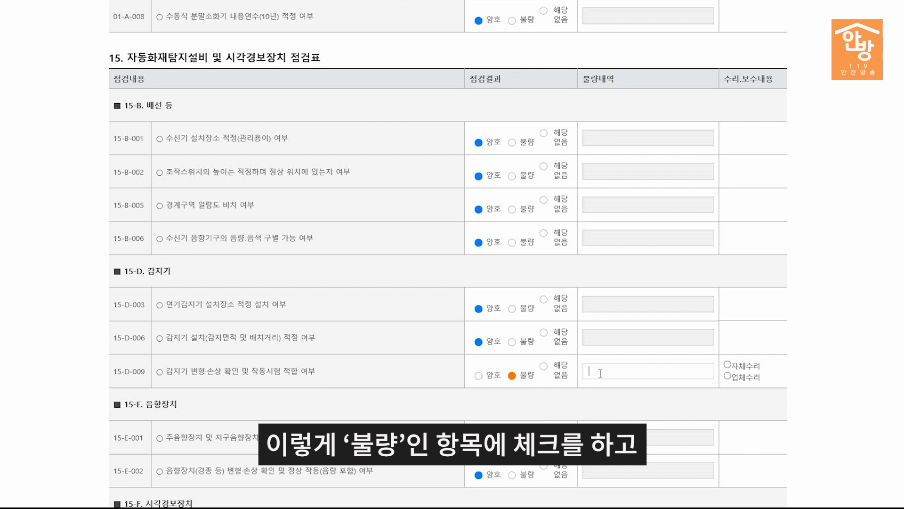
{"action": "type", "text": "1층 102호 상가"}
{"action": "type", "text": " 감지기 불"}
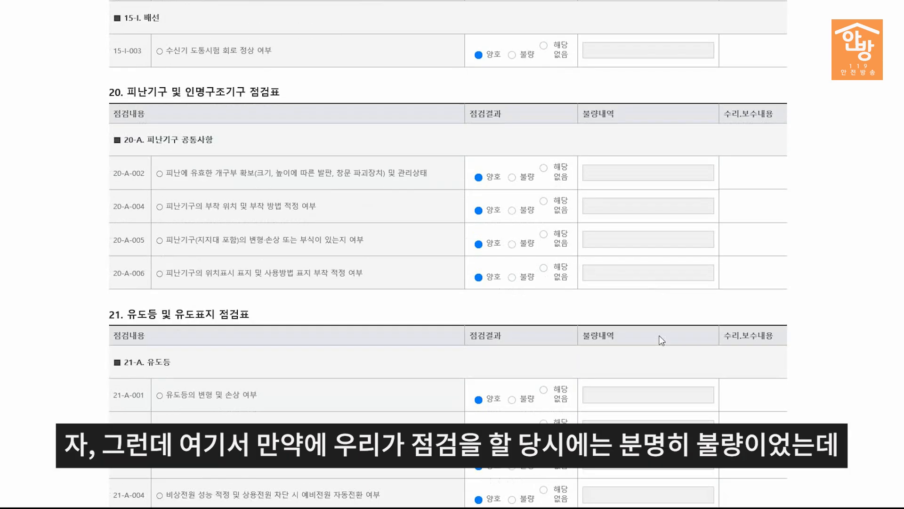
Step: Mark 21-A-002 as 불량, note '2층 복도통로유도등 점드 불량 (현재 조치완료되었음)', choose 업체수리
{"action": "scroll", "coordinate": [659, 336], "scroll_direction": "down", "scroll_amount": 1}
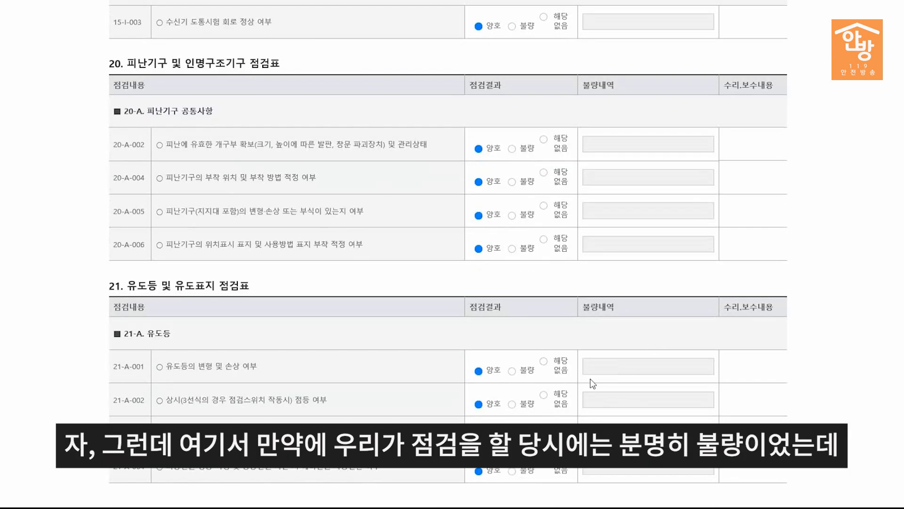
{"action": "left_click", "coordinate": [513, 404]}
{"action": "left_click", "coordinate": [602, 400]}
{"action": "type", "text": "2층"}
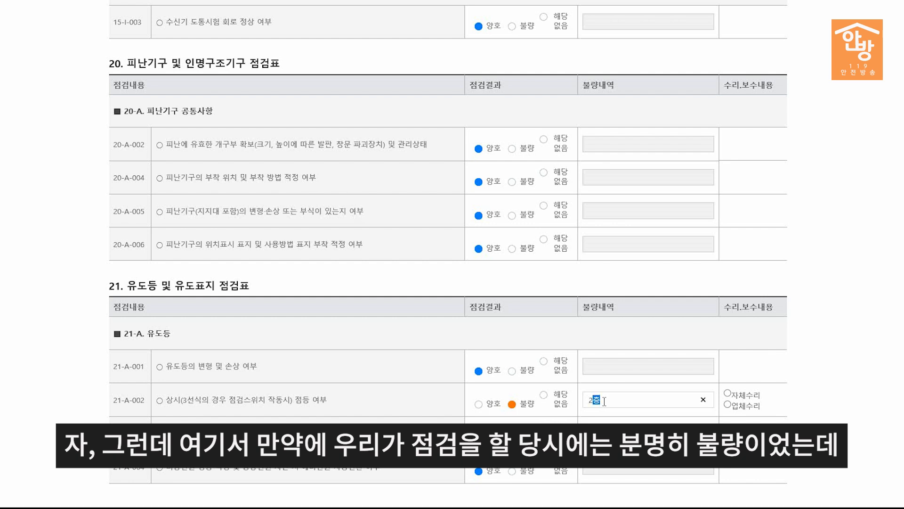
{"action": "type", "text": " 복도통로유도등 점드"}
{"action": "type", "text": " 불량"}
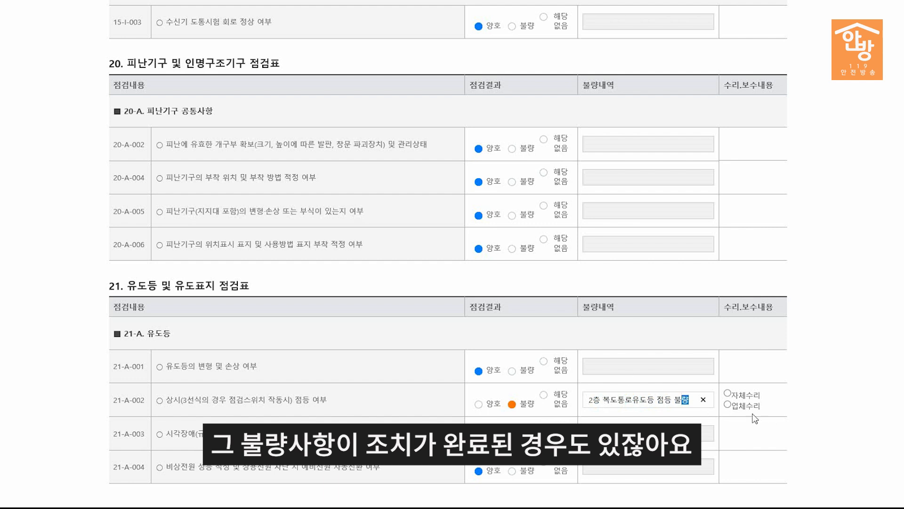
{"action": "left_click", "coordinate": [728, 404]}
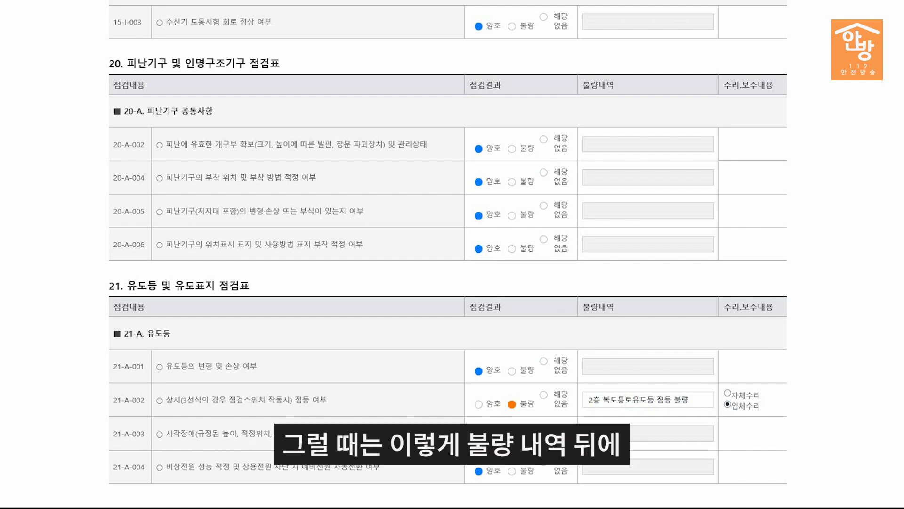
{"action": "left_click", "coordinate": [694, 405]}
{"action": "type", "text": "(현재 조치완료되었음)"}
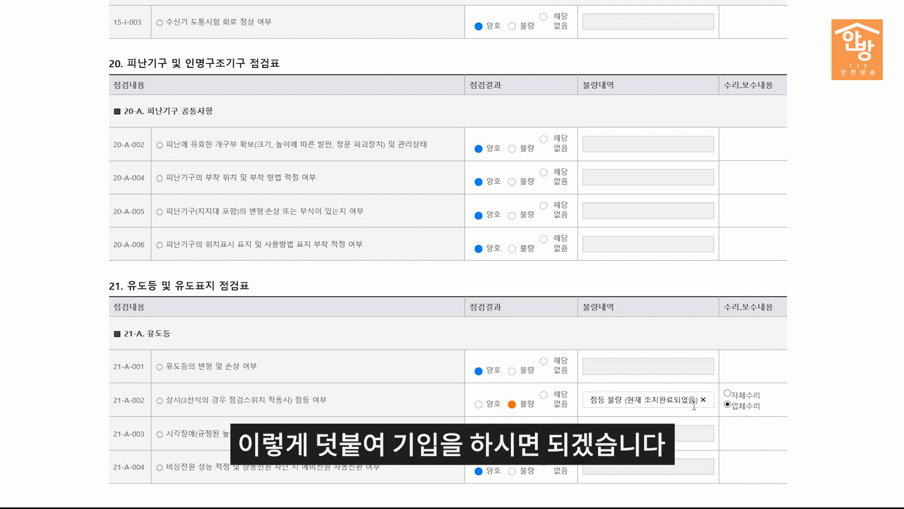
{"action": "left_click", "coordinate": [850, 371]}
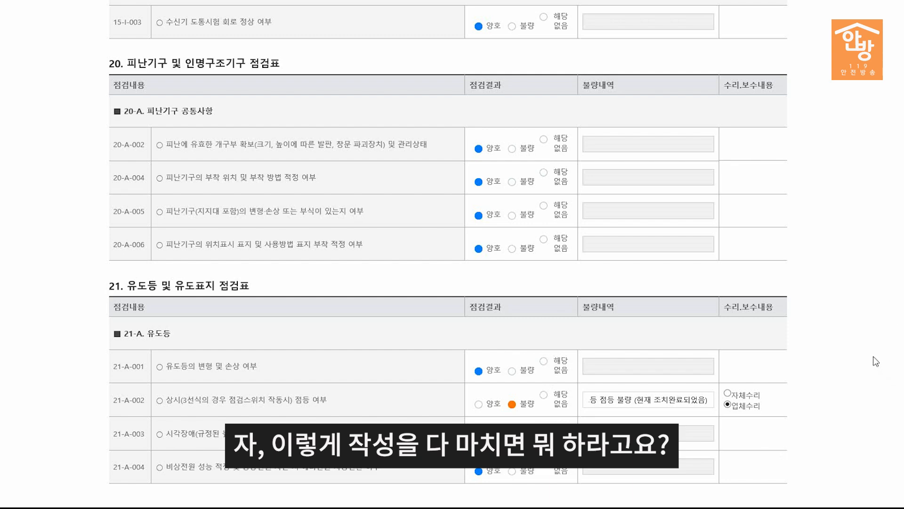
Step: Save the 세부사항 checklist and acknowledge the save confirmation
{"action": "scroll", "coordinate": [875, 358], "scroll_direction": "up", "scroll_amount": 15}
{"action": "scroll", "coordinate": [875, 358], "scroll_direction": "up", "scroll_amount": 8}
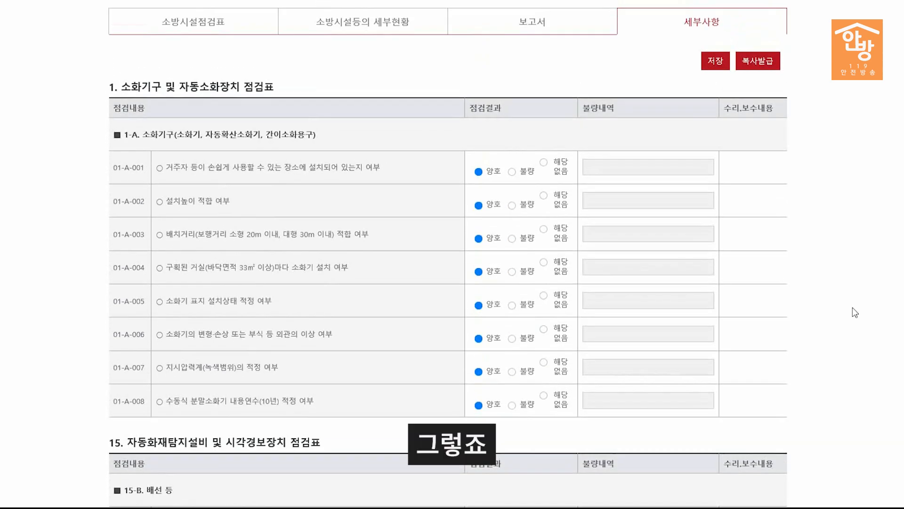
{"action": "left_click", "coordinate": [716, 63]}
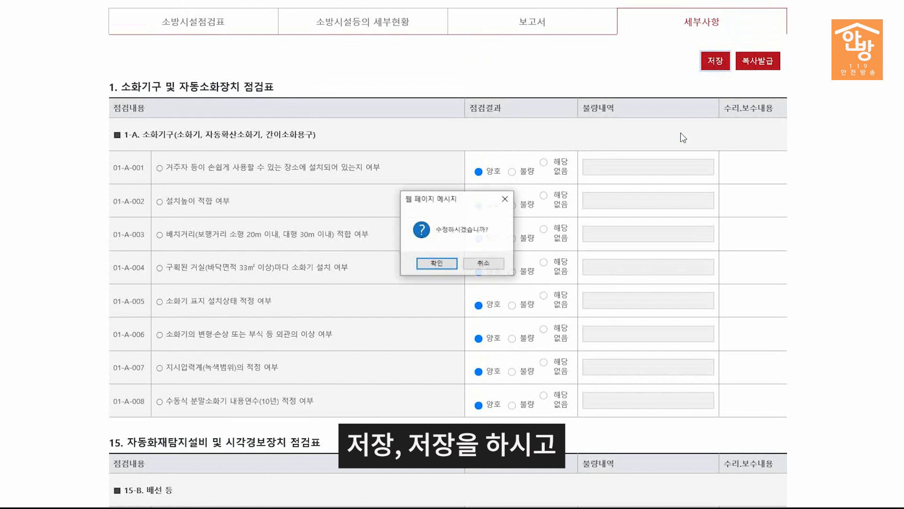
{"action": "left_click", "coordinate": [447, 266]}
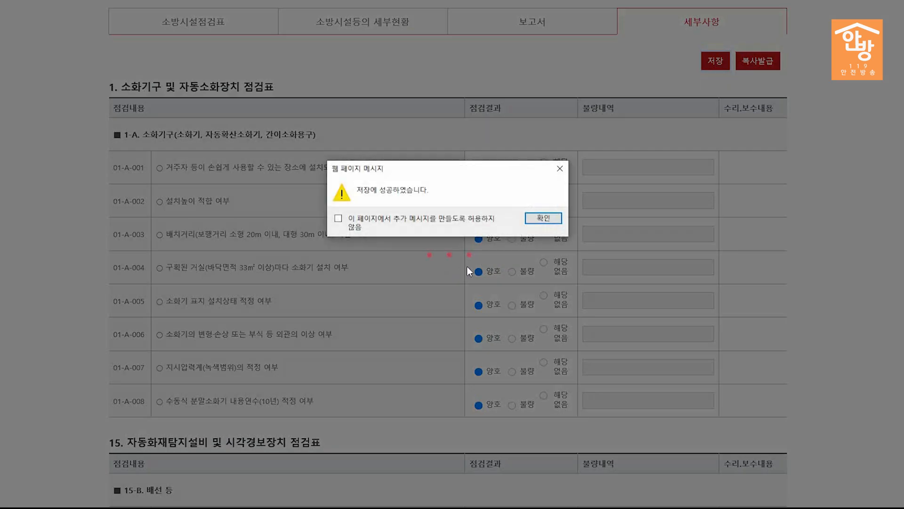
{"action": "left_click", "coordinate": [546, 216]}
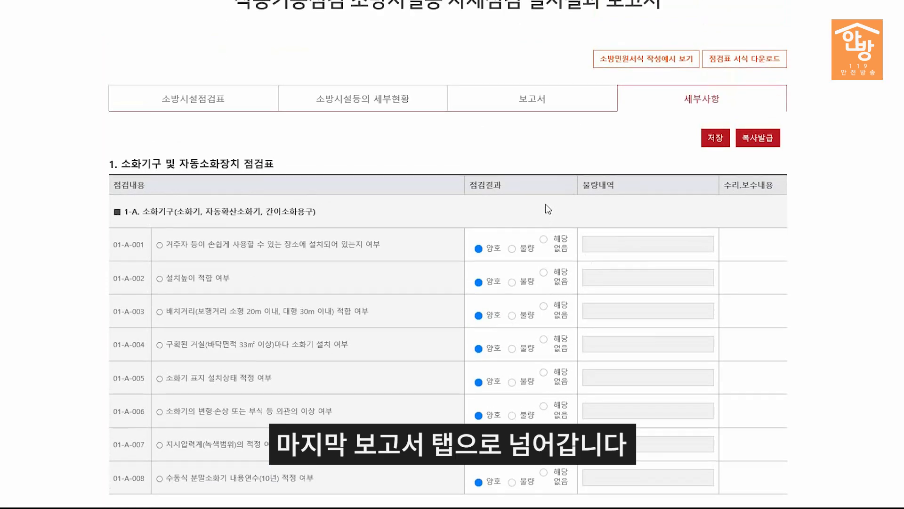
Step: On the 보고서 tab, check that 세부 불량사항 lists 15-D-009 and 21-A-002
{"action": "left_click", "coordinate": [531, 100]}
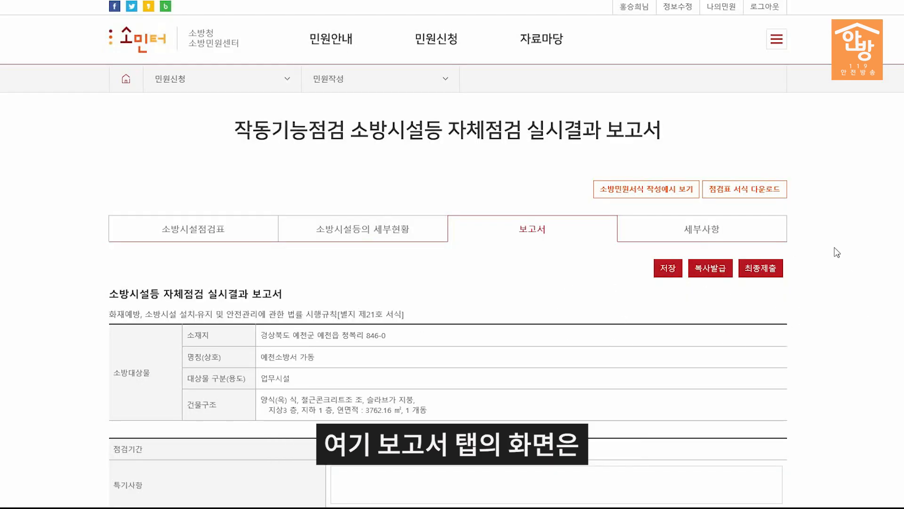
{"action": "scroll", "coordinate": [857, 247], "scroll_direction": "down", "scroll_amount": 6}
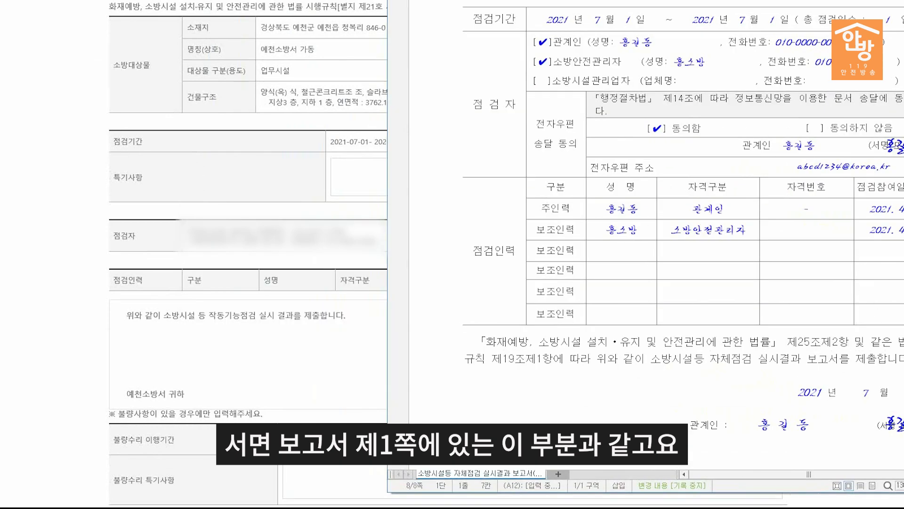
{"action": "scroll", "coordinate": [812, 211], "scroll_direction": "down", "scroll_amount": 7}
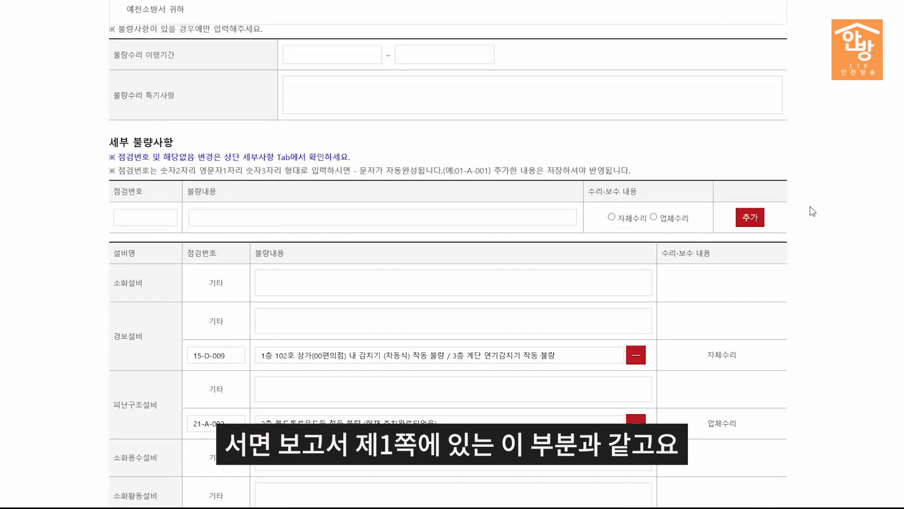
{"action": "scroll", "coordinate": [813, 212], "scroll_direction": "down", "scroll_amount": 3}
{"action": "scroll", "coordinate": [813, 205], "scroll_direction": "up", "scroll_amount": 2}
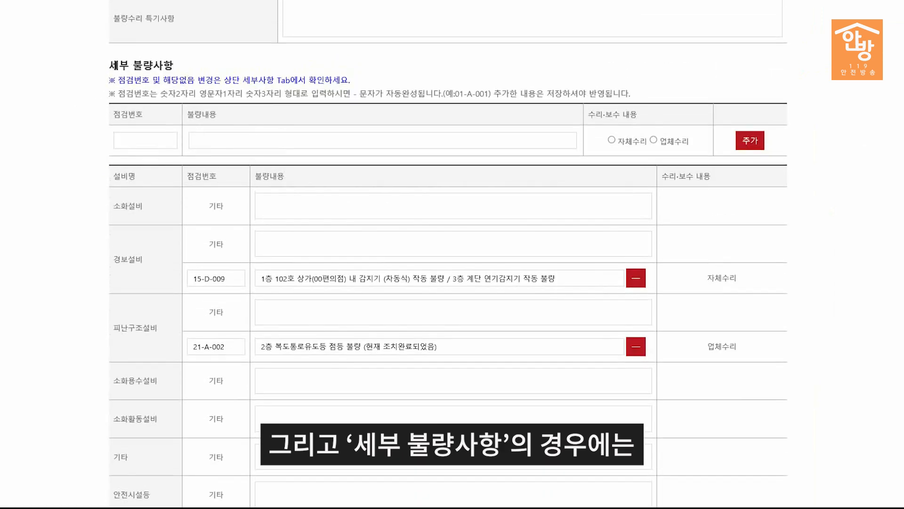
{"action": "key", "text": "alt+Tab"}
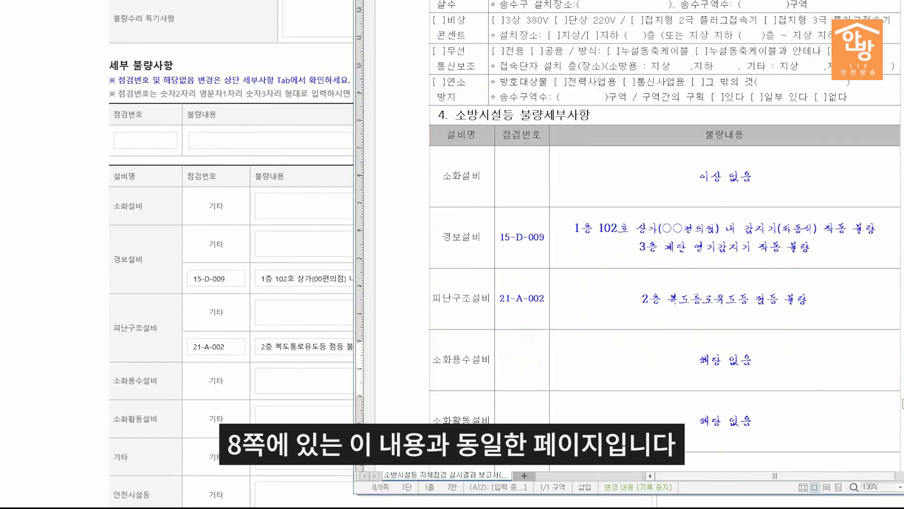
{"action": "scroll", "coordinate": [830, 385], "scroll_direction": "down", "scroll_amount": 2}
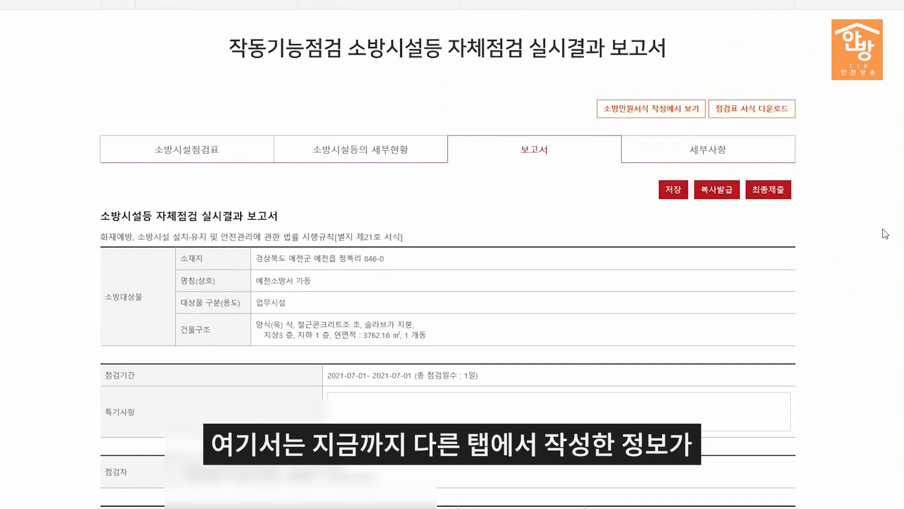
{"action": "scroll", "coordinate": [883, 228], "scroll_direction": "down", "scroll_amount": 5}
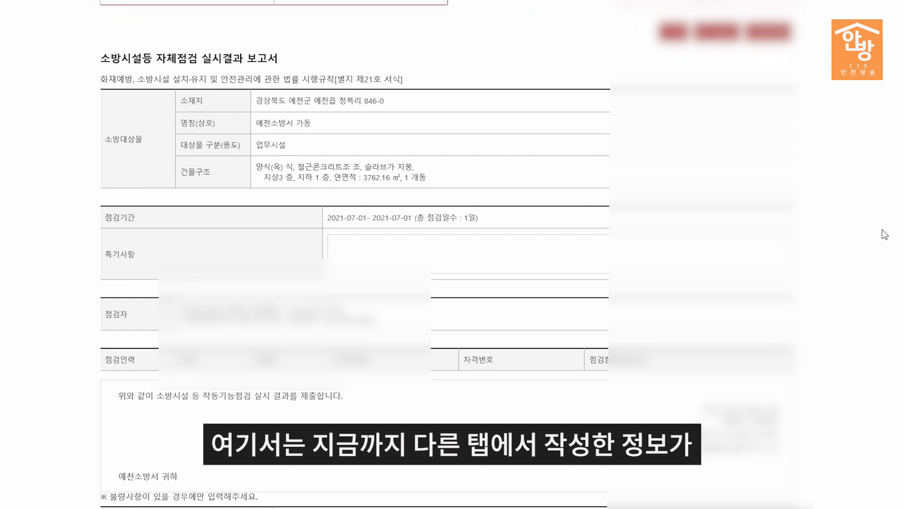
{"action": "scroll", "coordinate": [882, 230], "scroll_direction": "down", "scroll_amount": 3}
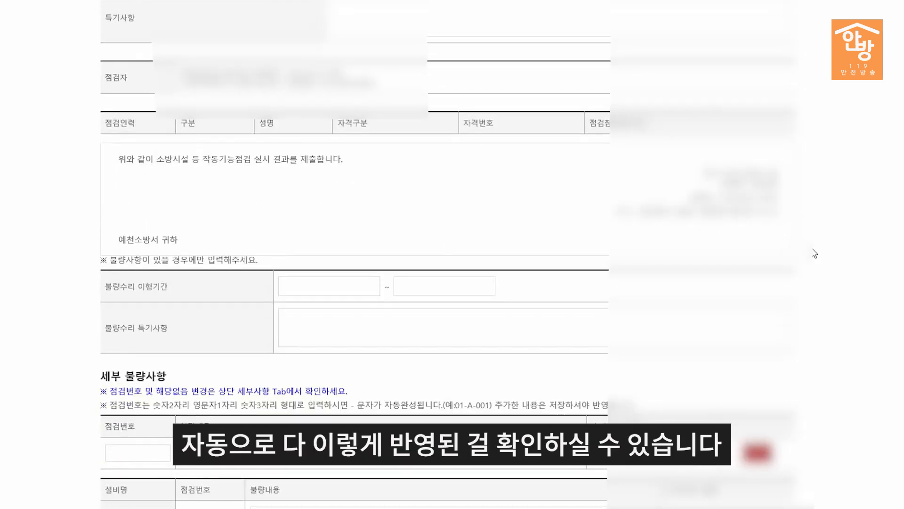
{"action": "scroll", "coordinate": [814, 252], "scroll_direction": "down", "scroll_amount": 6}
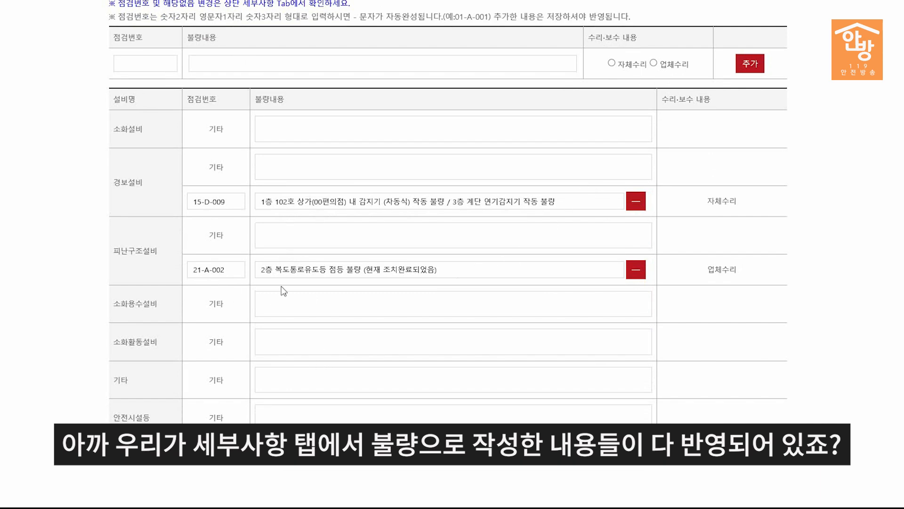
{"action": "left_click", "coordinate": [298, 171]}
{"action": "left_click", "coordinate": [299, 240]}
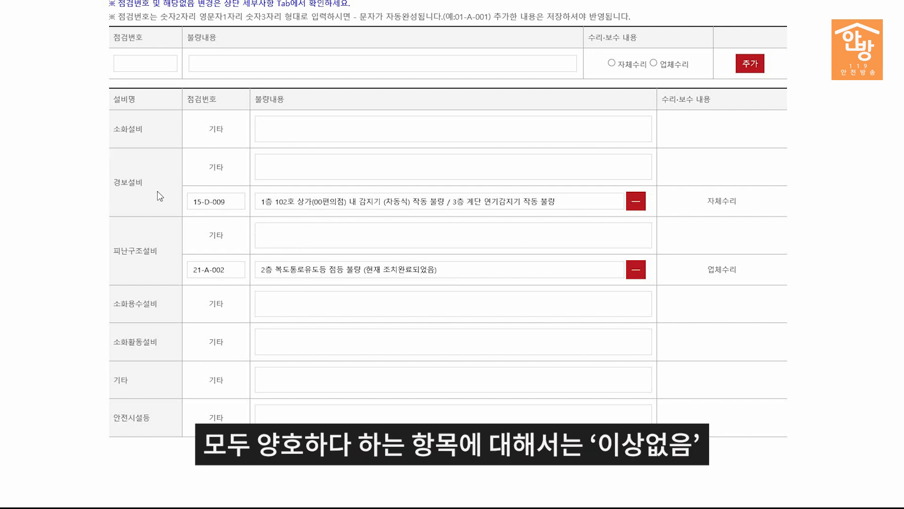
Step: Fill remarks with 이상없음 for 경보설비 and 해당없음 for 소화용수설비 and 안전시설등
{"action": "left_click", "coordinate": [263, 172]}
{"action": "type", "text": "이상없음"}
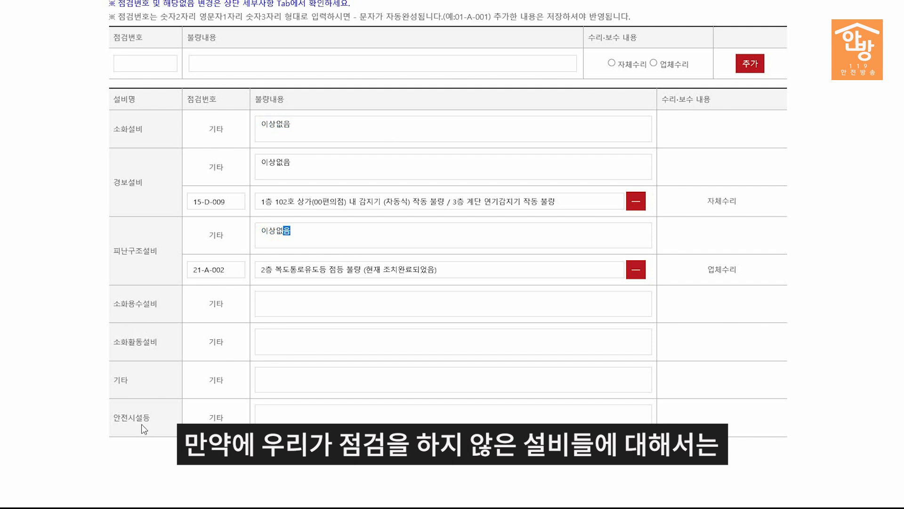
{"action": "left_click", "coordinate": [288, 311]}
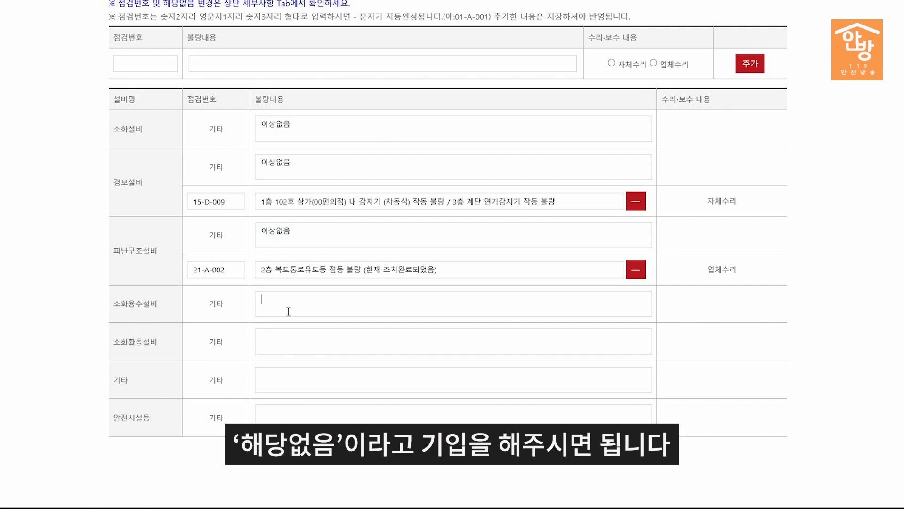
{"action": "type", "text": "해당없음"}
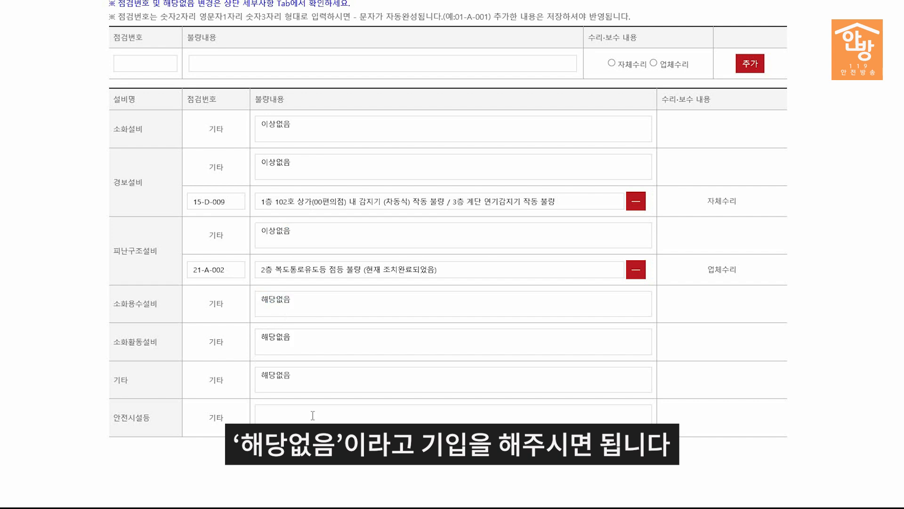
{"action": "left_click", "coordinate": [312, 415]}
{"action": "type", "text": "해당없음"}
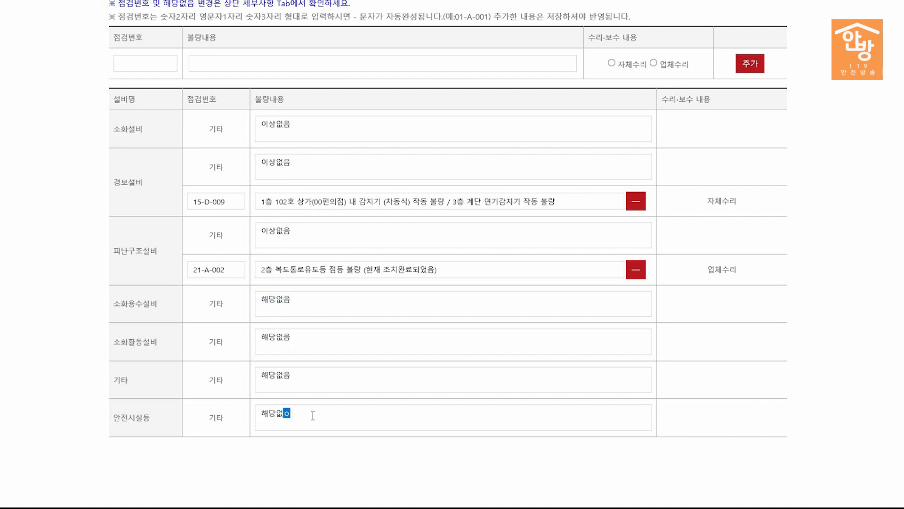
{"action": "left_click", "coordinate": [814, 362]}
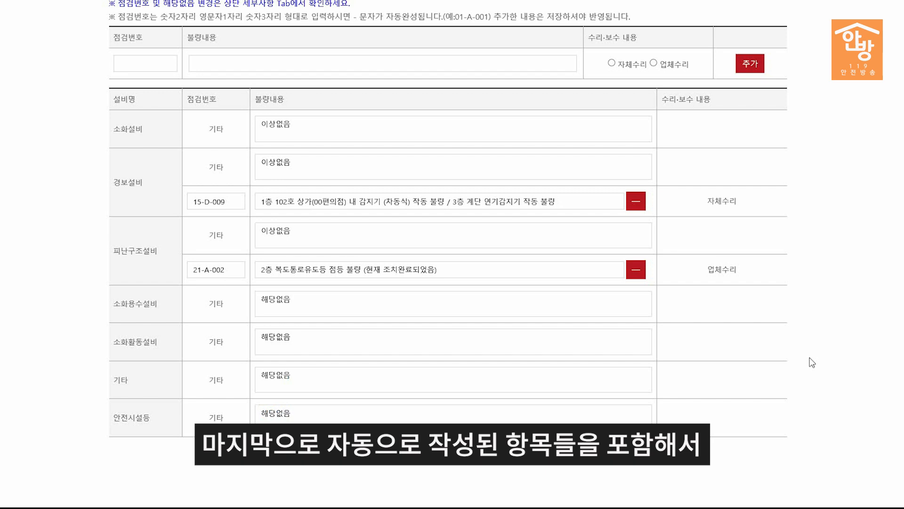
{"action": "scroll", "coordinate": [785, 362], "scroll_direction": "up", "scroll_amount": 1}
{"action": "scroll", "coordinate": [785, 362], "scroll_direction": "up", "scroll_amount": 12}
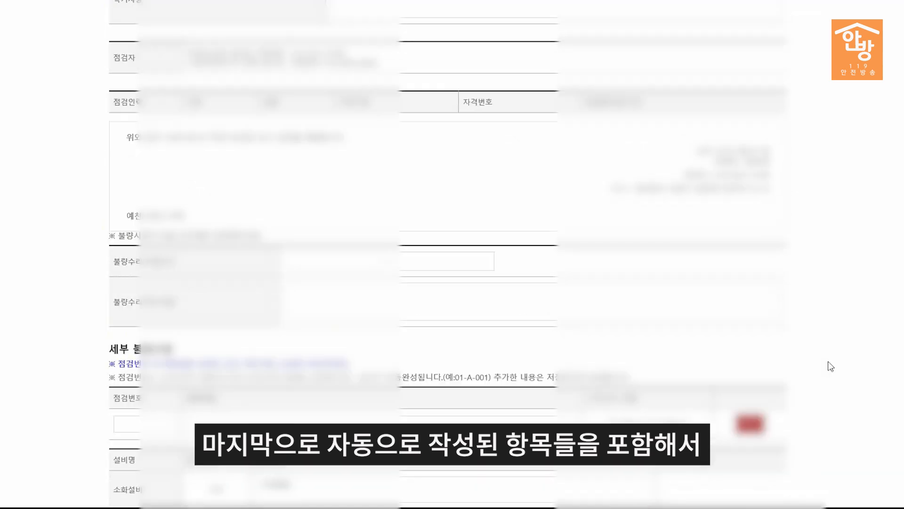
{"action": "scroll", "coordinate": [832, 363], "scroll_direction": "up", "scroll_amount": 5}
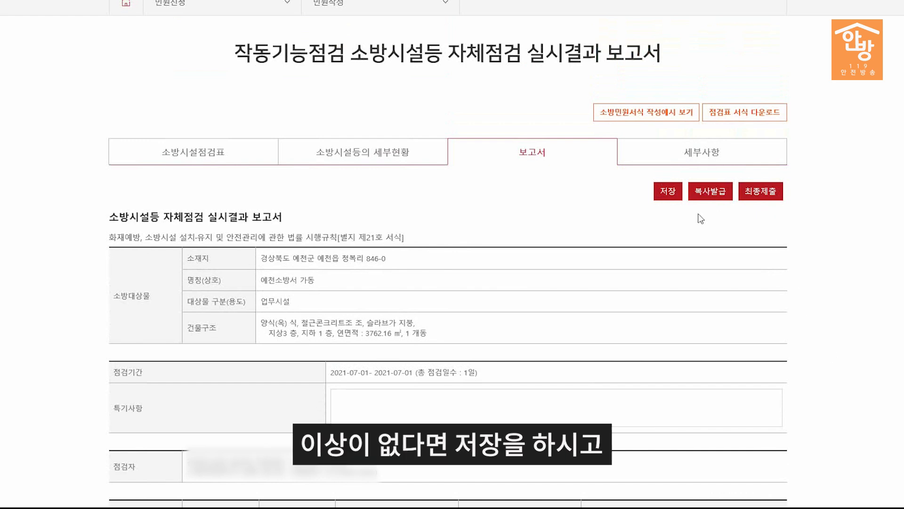
Step: Save the inspection report and confirm its final submission (최종제출)
{"action": "left_click", "coordinate": [668, 192]}
{"action": "left_click", "coordinate": [457, 262]}
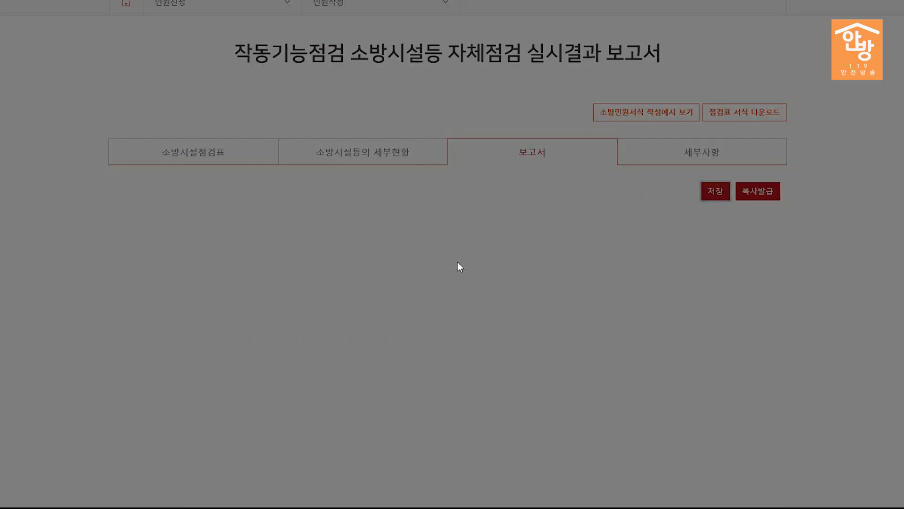
{"action": "left_click", "coordinate": [542, 218]}
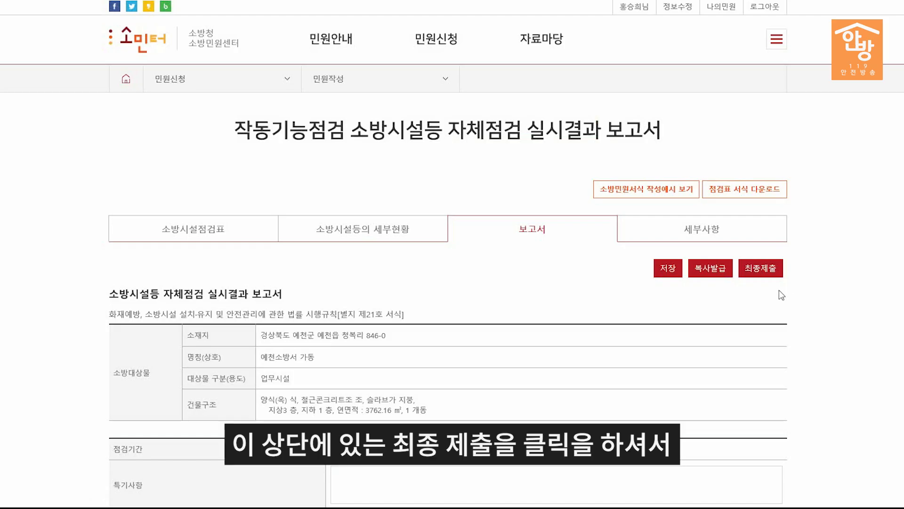
{"action": "left_click", "coordinate": [760, 270]}
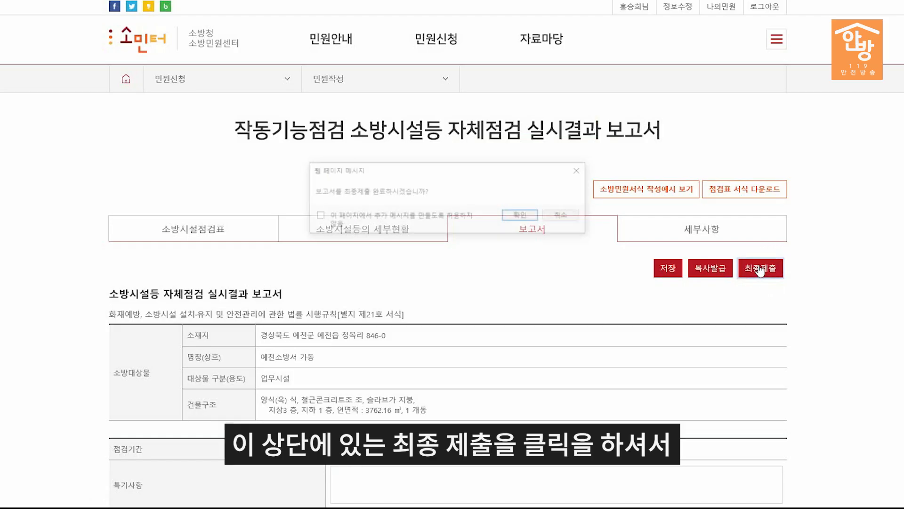
{"action": "left_click", "coordinate": [516, 220]}
{"action": "left_click", "coordinate": [539, 220]}
Step: Choose KT as the carrier and agree to all required consents for verification
{"action": "left_click", "coordinate": [325, 189]}
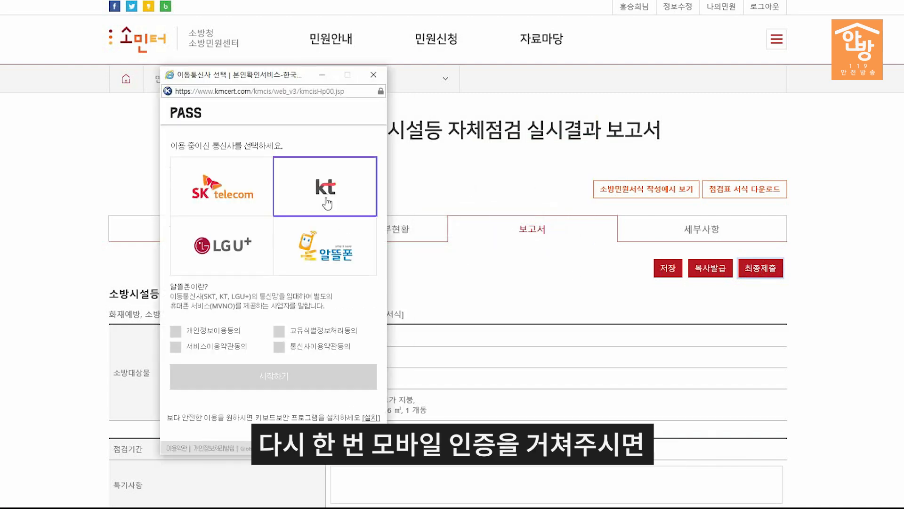
{"action": "left_click", "coordinate": [192, 331]}
{"action": "left_click", "coordinate": [196, 347]}
{"action": "left_click", "coordinate": [279, 331]}
{"action": "left_click", "coordinate": [279, 346]}
{"action": "left_click", "coordinate": [338, 377]}
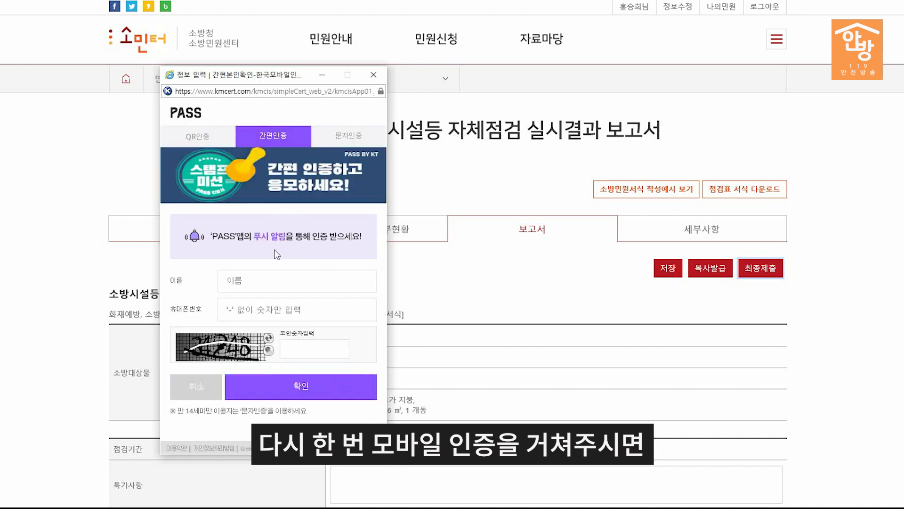
Step: Complete 문자인증 with the user's name and texted code, finishing the submission
{"action": "left_click", "coordinate": [349, 135]}
{"action": "left_click", "coordinate": [272, 227]}
{"action": "type", "text": "호"}
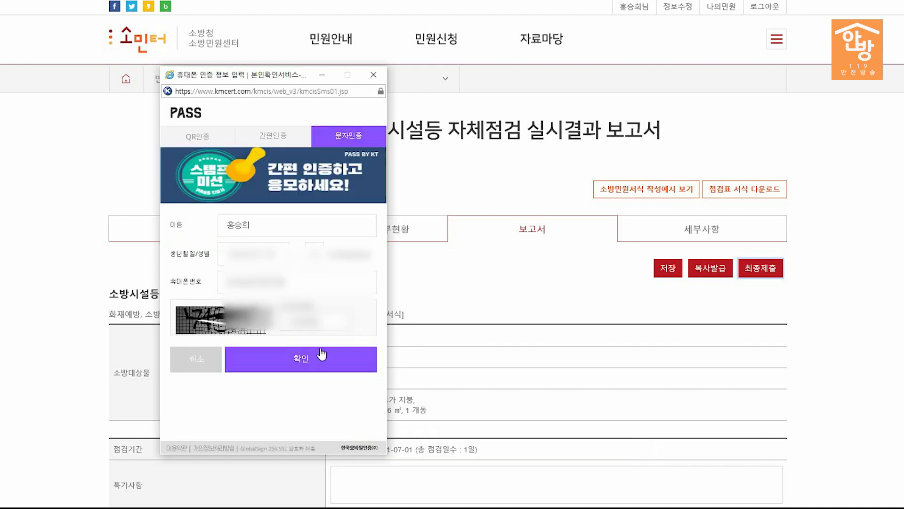
{"action": "left_click", "coordinate": [323, 356]}
{"action": "left_click", "coordinate": [464, 286]}
{"action": "left_click", "coordinate": [288, 294]}
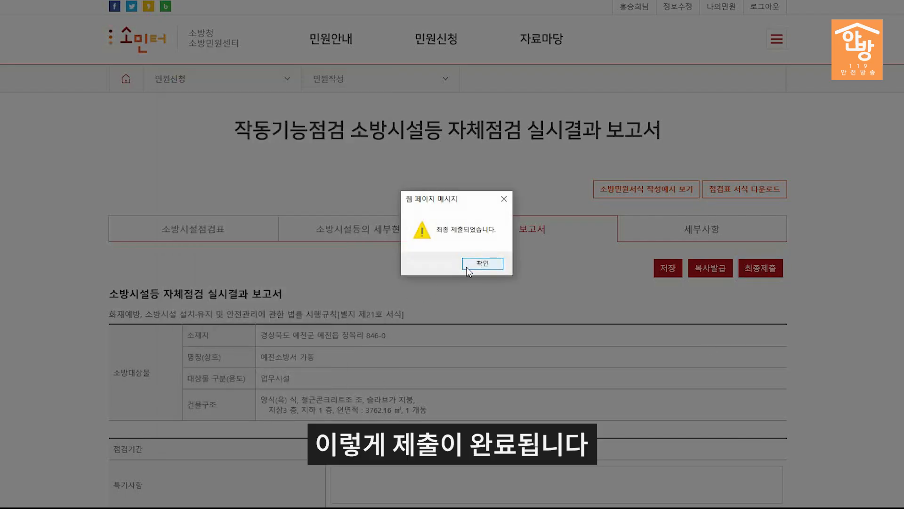
{"action": "left_click", "coordinate": [486, 262]}
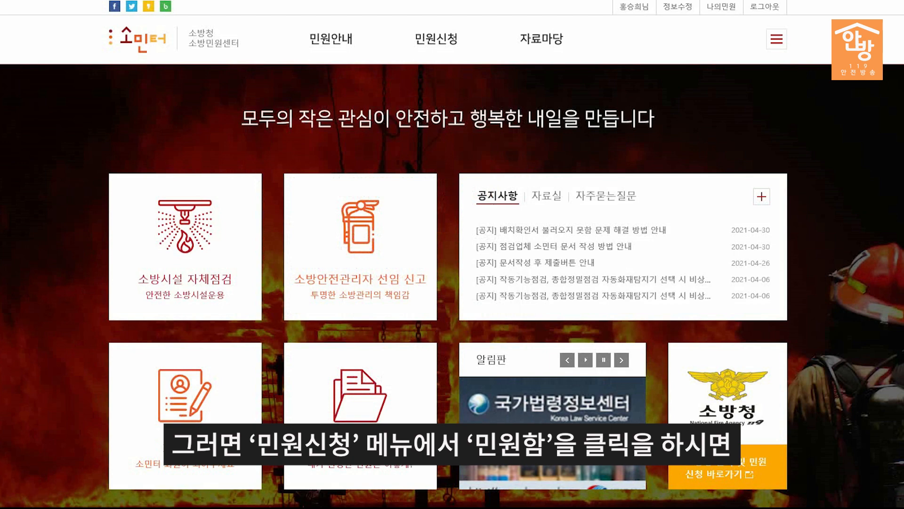
Step: Open the 반려(기관) 작동기능점검 report from row 2 of 민원함
{"action": "mouse_move", "coordinate": [436, 38]}
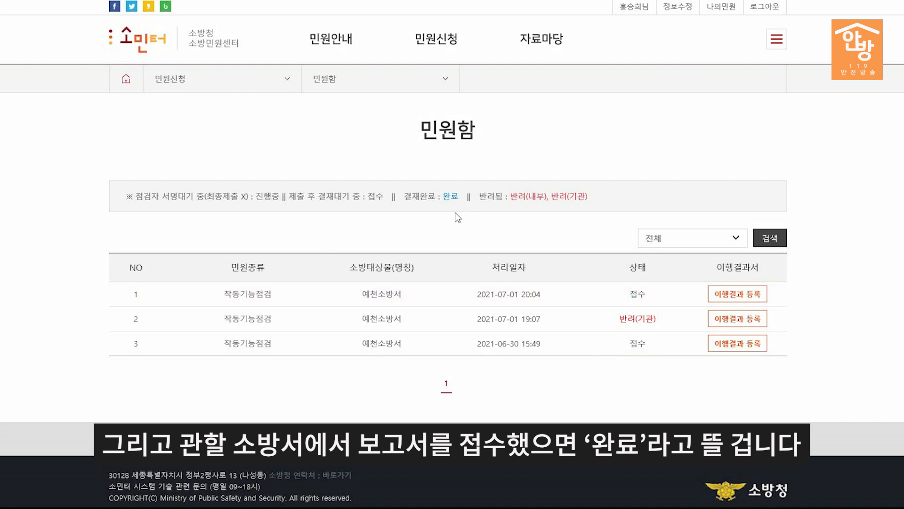
{"action": "left_click", "coordinate": [640, 319]}
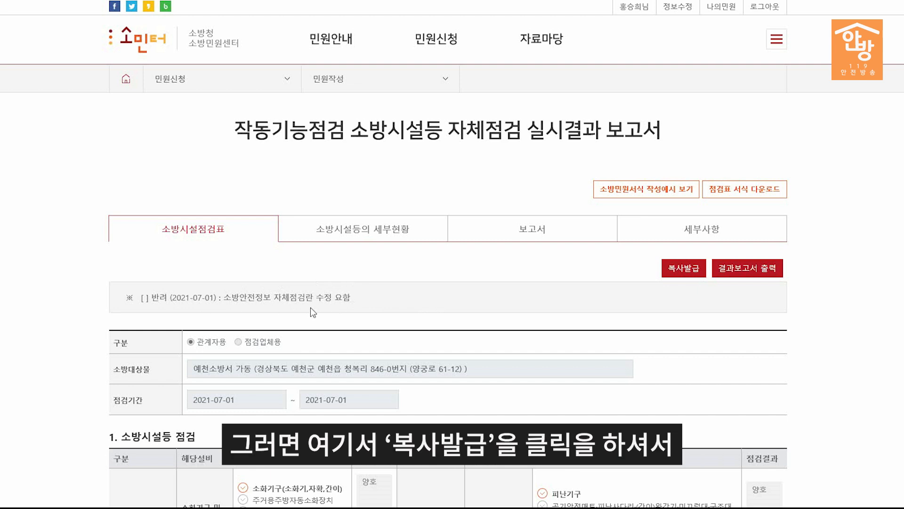
Step: Issue a 복사발급 copy of the rejected report and confirm both dialogs
{"action": "left_click", "coordinate": [684, 268]}
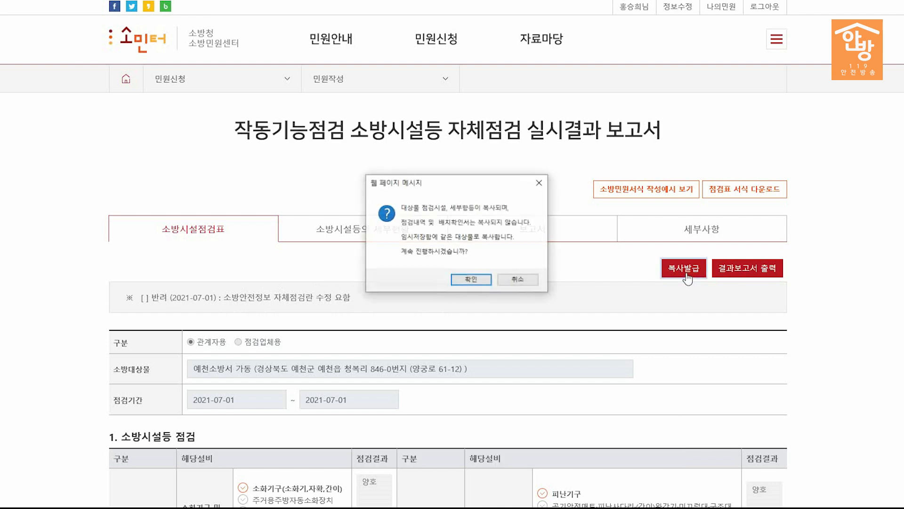
{"action": "left_click", "coordinate": [489, 279]}
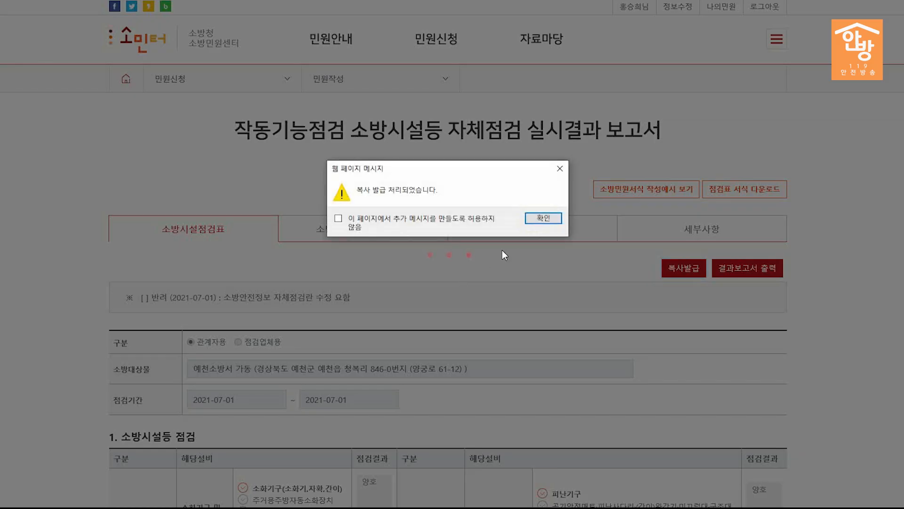
{"action": "left_click", "coordinate": [529, 219]}
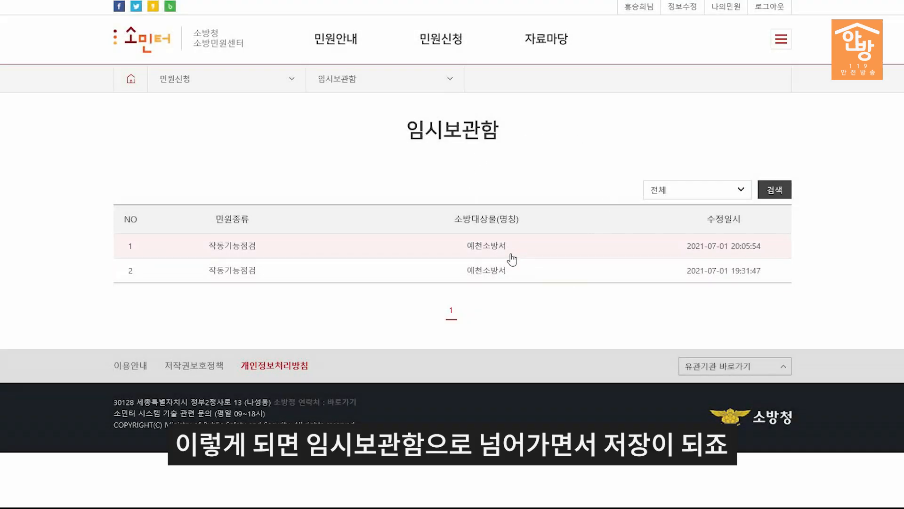
Step: Open the newest copied report from 임시보관함 and save its 보고서 section
{"action": "left_click", "coordinate": [481, 247]}
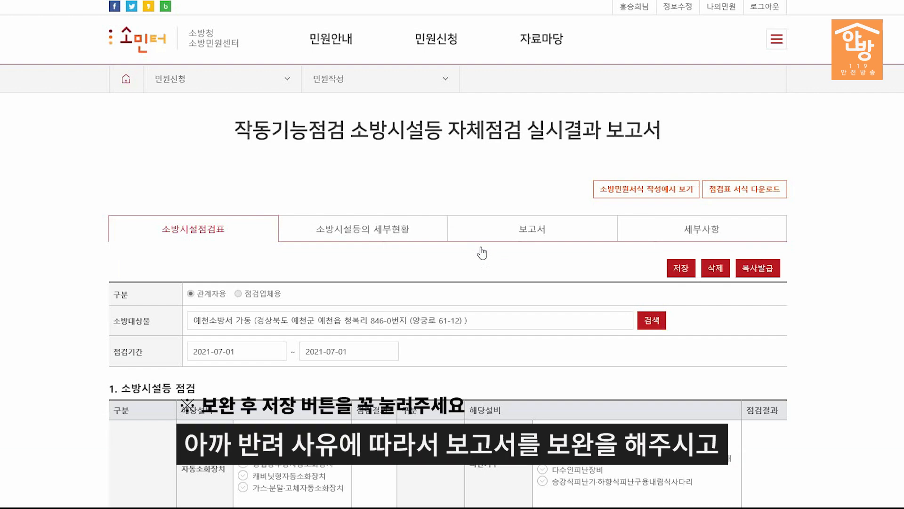
{"action": "scroll", "coordinate": [481, 253], "scroll_direction": "down", "scroll_amount": 2}
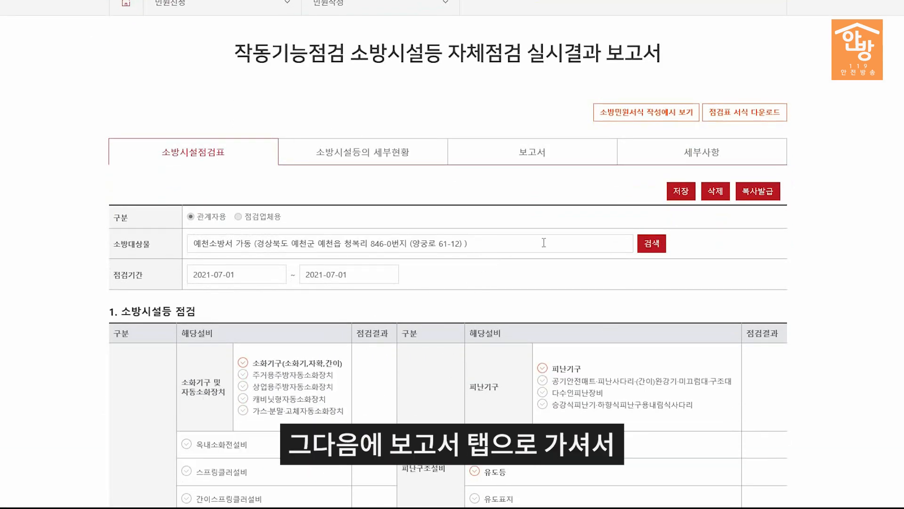
{"action": "left_click", "coordinate": [535, 151]}
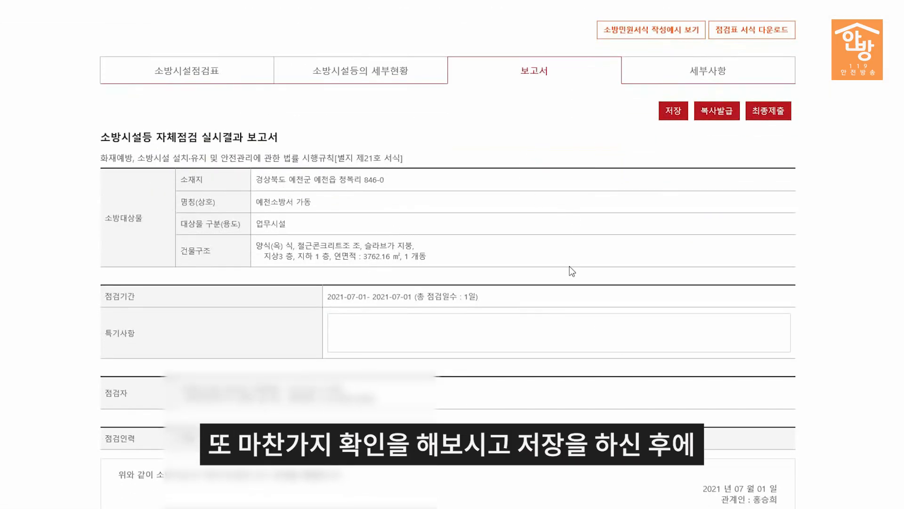
{"action": "left_click", "coordinate": [672, 116]}
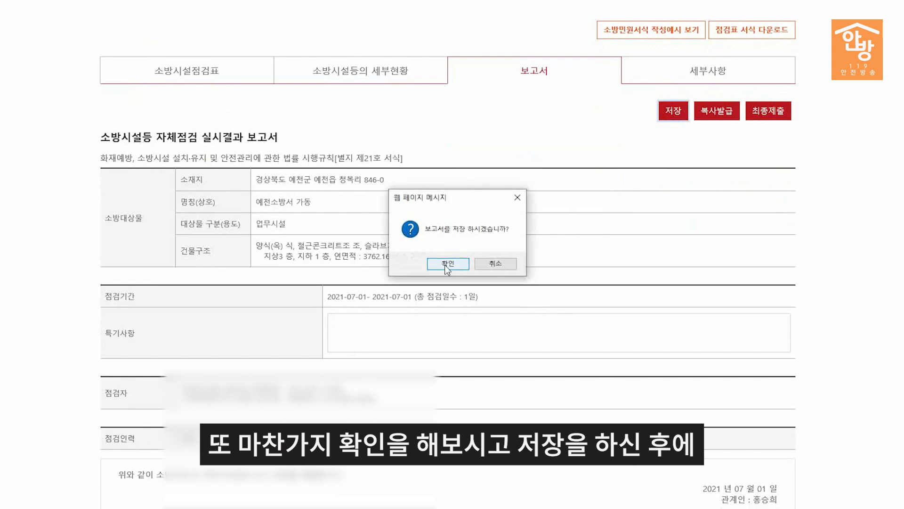
{"action": "left_click", "coordinate": [448, 264]}
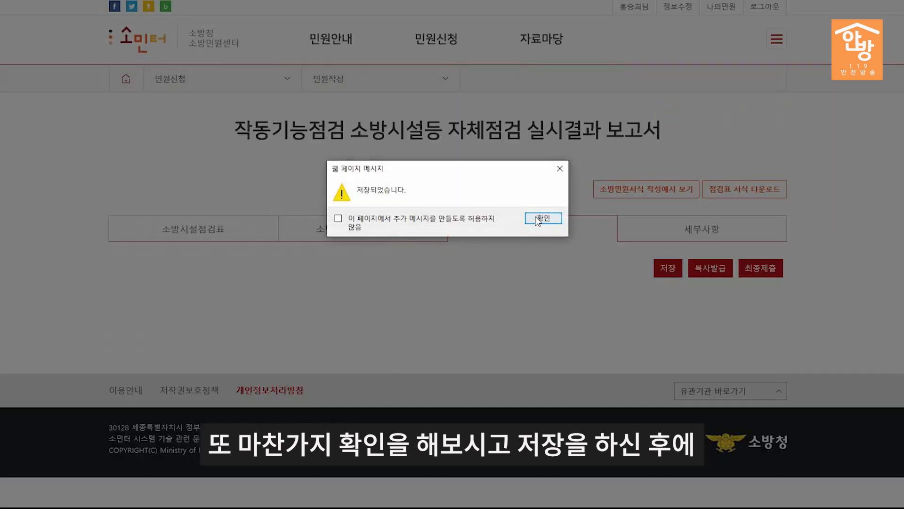
{"action": "left_click", "coordinate": [542, 218]}
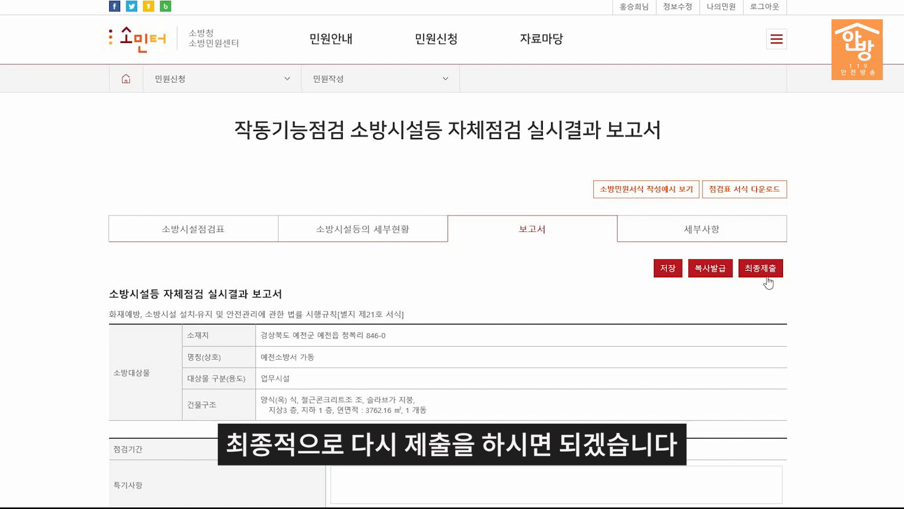
Step: Go to 민원신청 > 민원함 and open the received 작동기능점검 report in row 1
{"action": "mouse_move", "coordinate": [445, 38]}
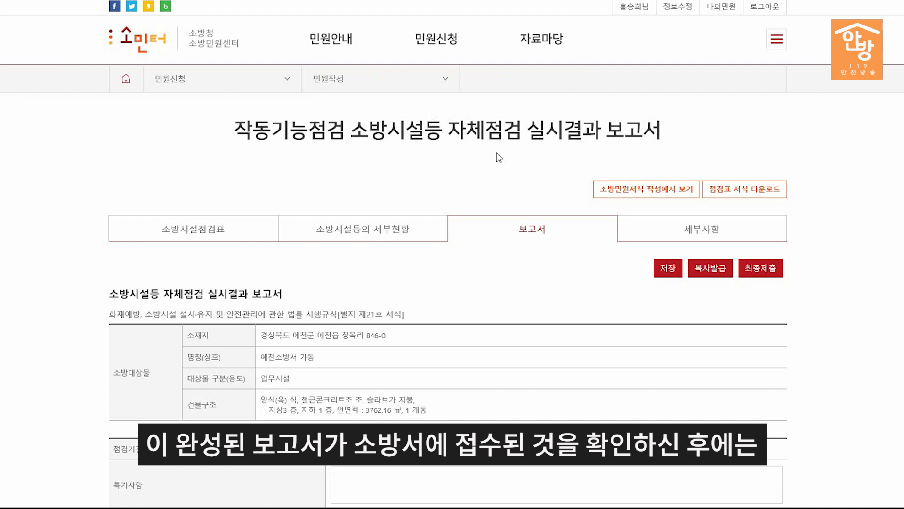
{"action": "mouse_move", "coordinate": [504, 81]}
{"action": "left_click", "coordinate": [421, 91]}
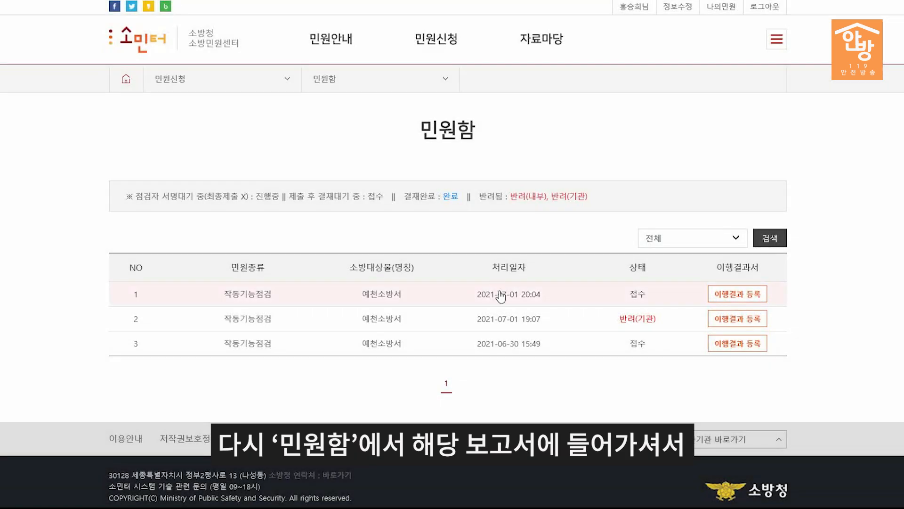
{"action": "left_click", "coordinate": [501, 296]}
Step: Display the 8-page 결과보고서 print preview of the received 작동기능점검 report
{"action": "left_click", "coordinate": [765, 271]}
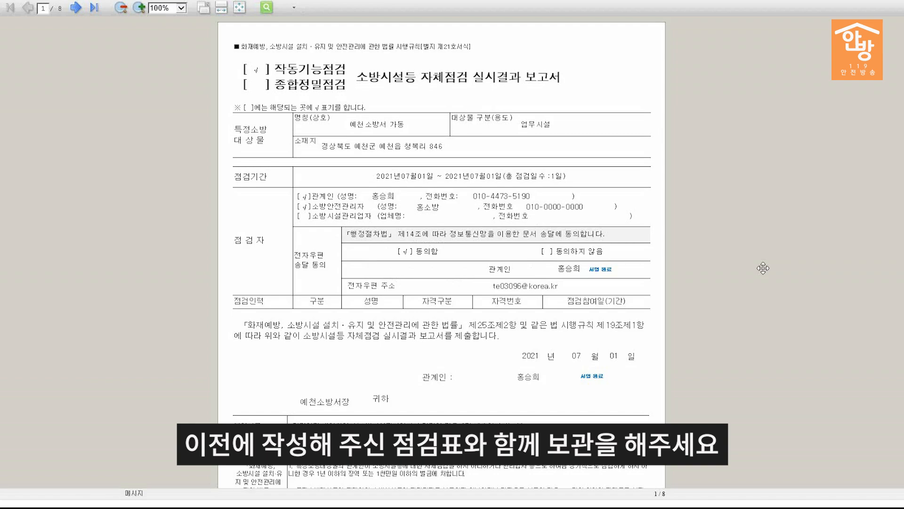
{"action": "scroll", "coordinate": [763, 268], "scroll_direction": "down", "scroll_amount": 3}
{"action": "scroll", "coordinate": [763, 263], "scroll_direction": "up", "scroll_amount": 2}
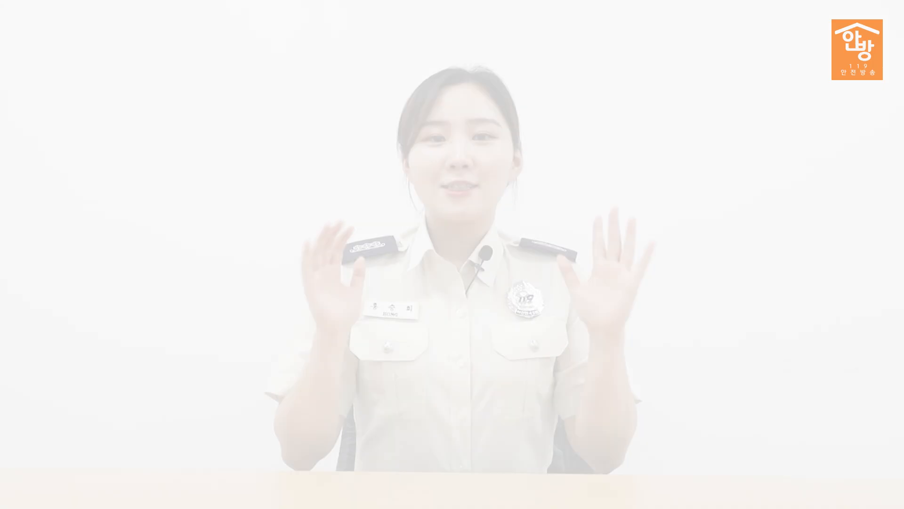